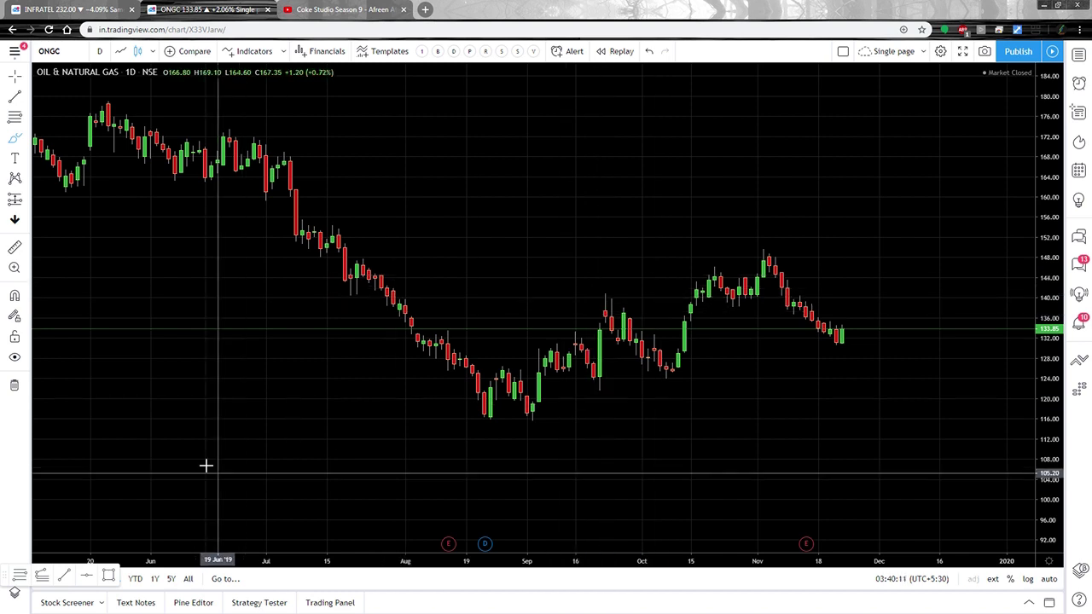
Sketch a rising zigzag and a falling zigzag with the Brush in the empty area below the price candles.
{"action": "left_click", "coordinate": [14, 140]}
{"action": "mouse_move", "coordinate": [46, 524]}
{"action": "left_mouse_down"}
{"action": "mouse_move", "coordinate": [83, 470]}
{"action": "mouse_move", "coordinate": [102, 489]}
{"action": "mouse_move", "coordinate": [125, 437]}
{"action": "mouse_move", "coordinate": [146, 451]}
{"action": "mouse_move", "coordinate": [182, 391]}
{"action": "mouse_move", "coordinate": [202, 409]}
{"action": "mouse_move", "coordinate": [254, 346]}
{"action": "left_mouse_up"}
{"action": "mouse_move", "coordinate": [259, 388]}
{"action": "left_mouse_down"}
{"action": "mouse_move", "coordinate": [283, 434]}
{"action": "mouse_move", "coordinate": [351, 461]}
{"action": "mouse_move", "coordinate": [383, 509]}
{"action": "mouse_move", "coordinate": [392, 504]}
{"action": "mouse_move", "coordinate": [422, 529]}
{"action": "left_mouse_up"}
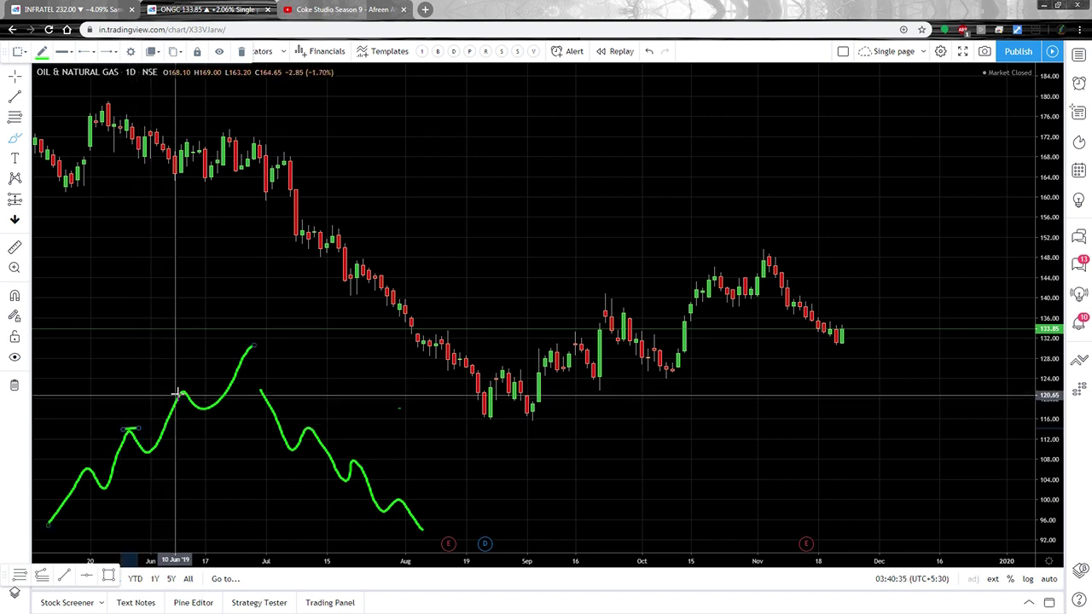
Mark the swing highs and swing lows of both sketched zigzags with short horizontal brush strokes.
{"action": "left_click_drag", "start_coordinate": [171, 390], "coordinate": [195, 390]}
{"action": "left_click_drag", "start_coordinate": [142, 453], "coordinate": [164, 452]}
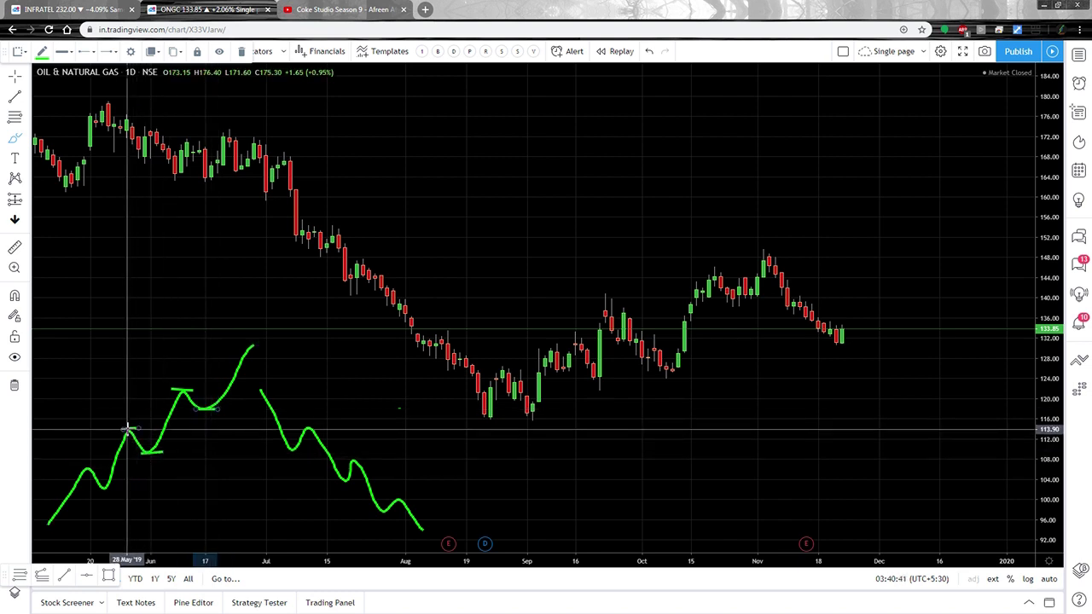
{"action": "left_click_drag", "start_coordinate": [127, 428], "coordinate": [122, 428]}
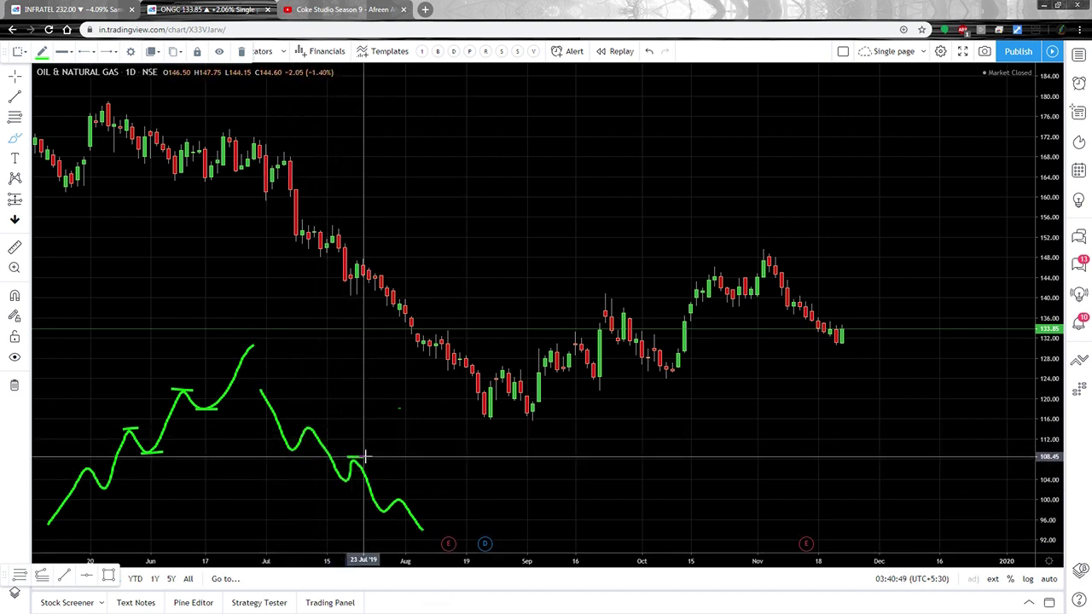
{"action": "mouse_move", "coordinate": [390, 496]}
{"action": "left_mouse_down"}
{"action": "mouse_move", "coordinate": [412, 495]}
{"action": "mouse_move", "coordinate": [358, 481]}
{"action": "left_mouse_up"}
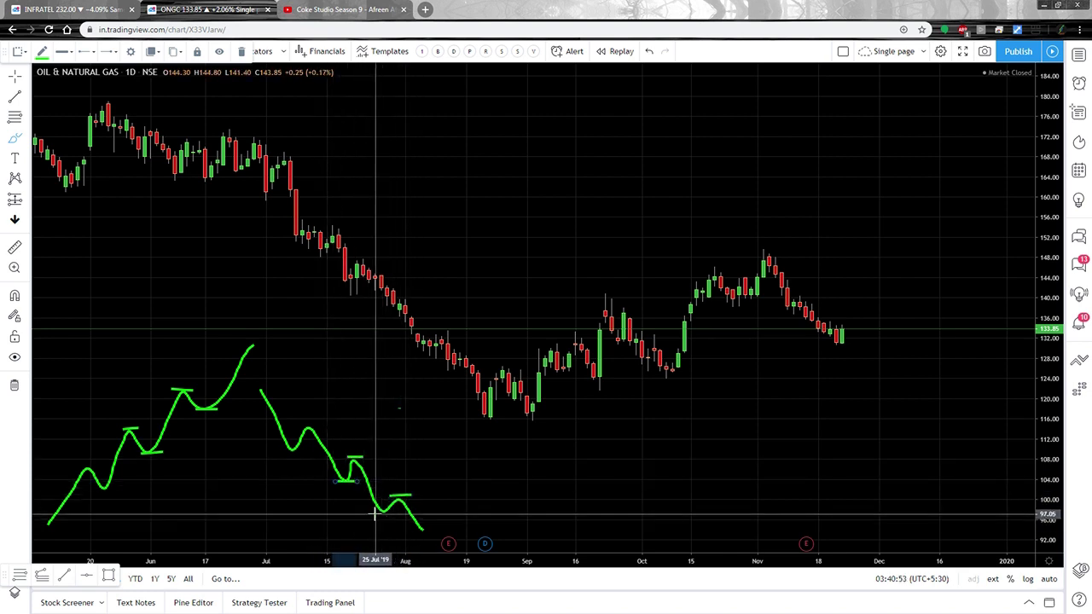
{"action": "left_click_drag", "start_coordinate": [401, 512], "coordinate": [401, 513]}
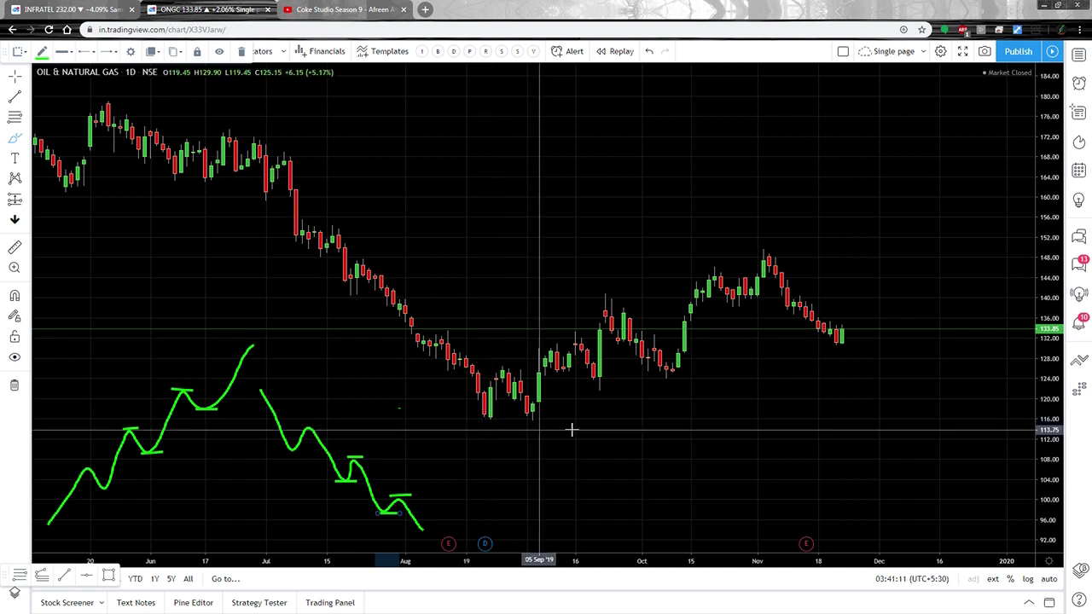
Draw a thin rectangle along the August–September double-bottom lows, from 19 Aug to 09 Sep 2019 at about 116.
{"action": "left_click", "coordinate": [109, 574]}
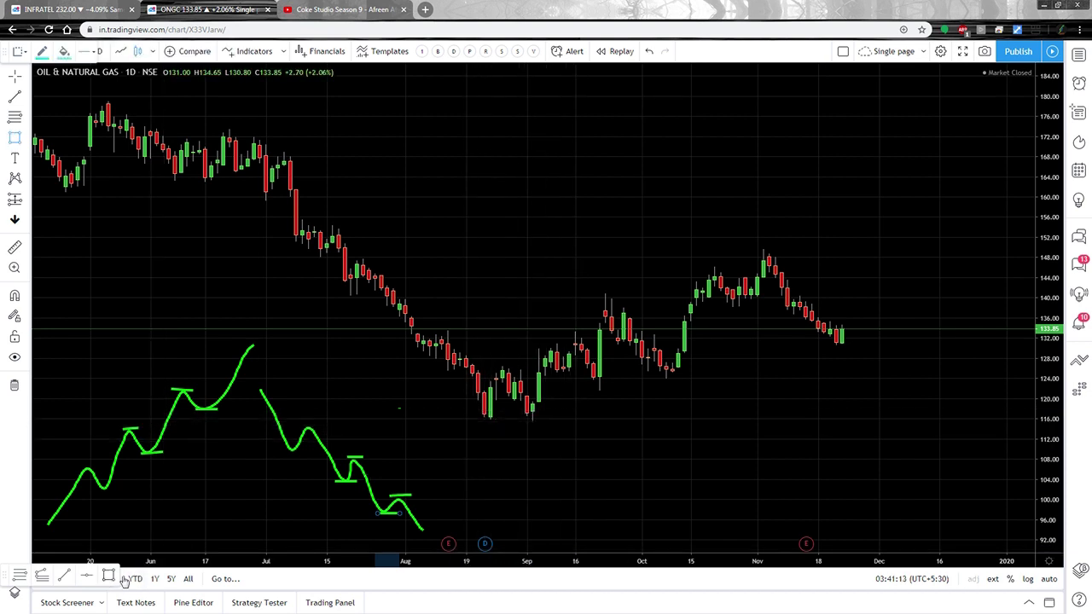
{"action": "left_click_drag", "start_coordinate": [546, 418], "coordinate": [552, 424]}
{"action": "left_click", "coordinate": [552, 421]}
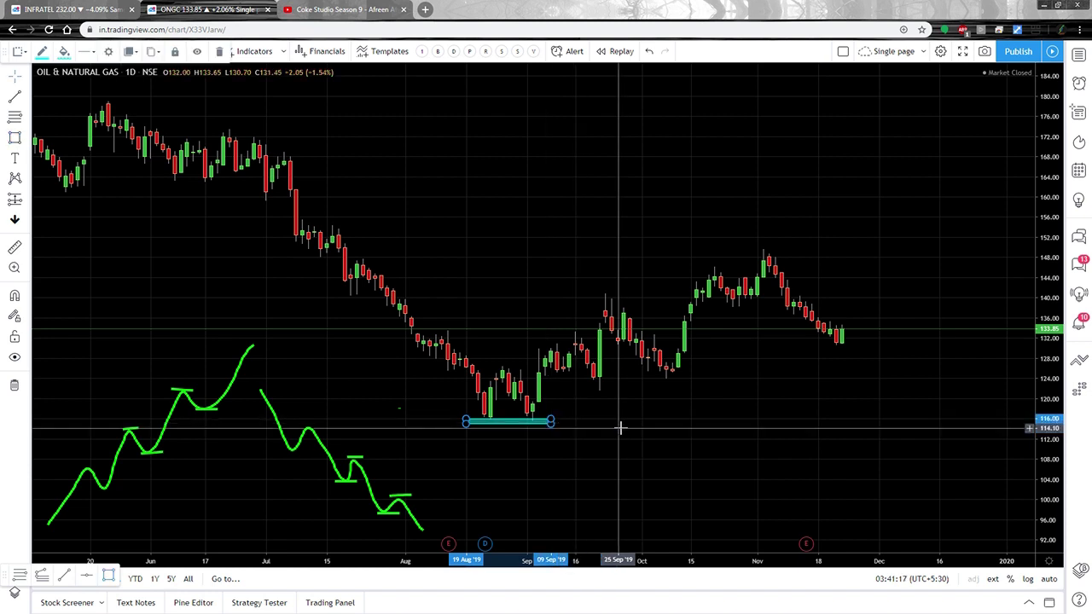
{"action": "left_click", "coordinate": [544, 463]}
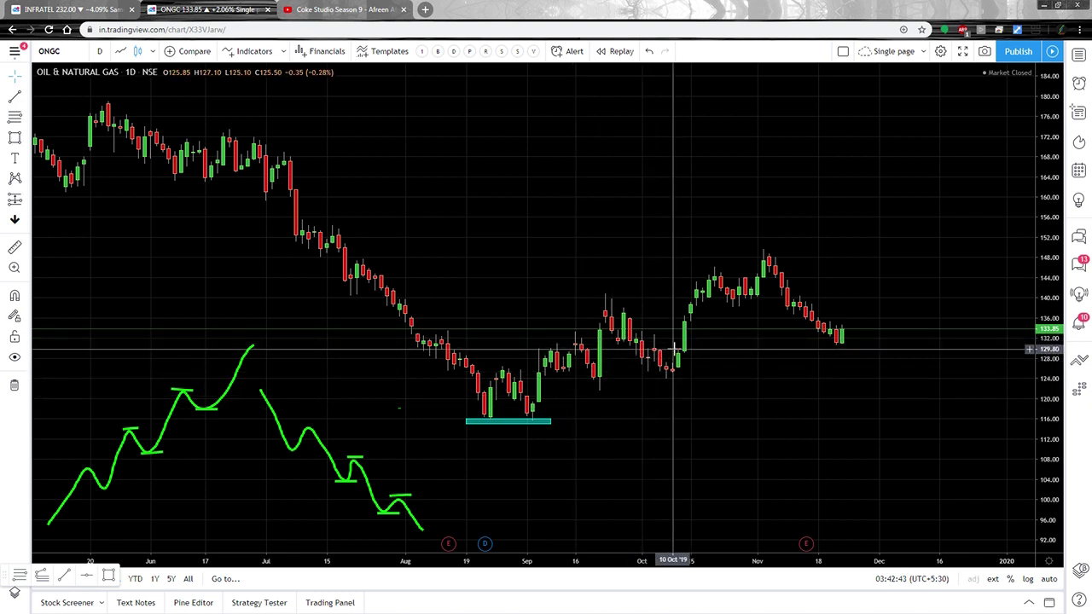
Mark the successive swing highs and lows from mid-September to early November with short brush strokes, including one on the decline after the November peak.
{"action": "left_click", "coordinate": [26, 141]}
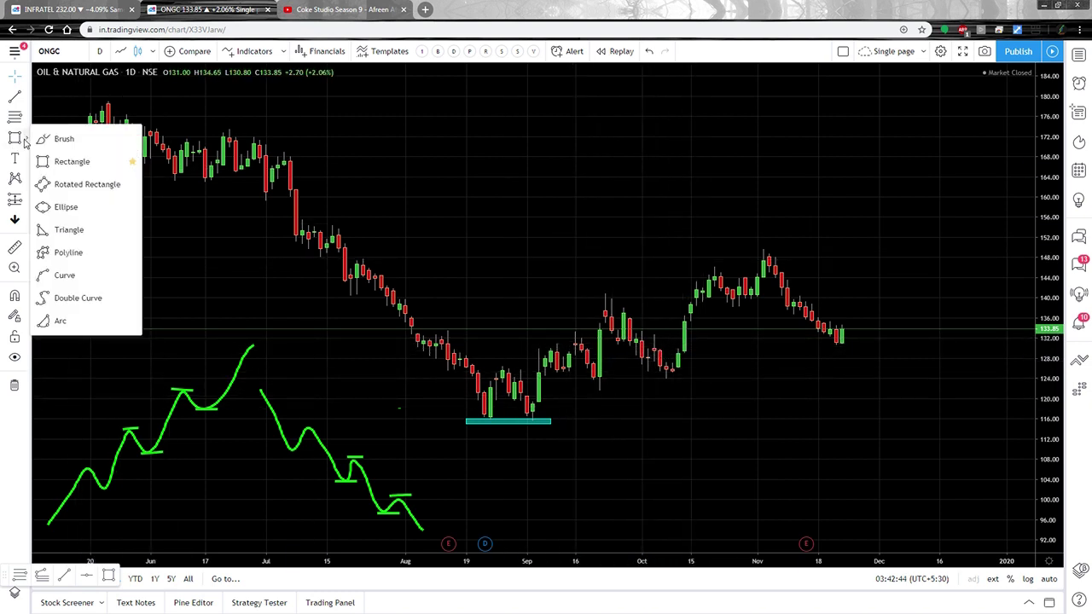
{"action": "left_click", "coordinate": [66, 140]}
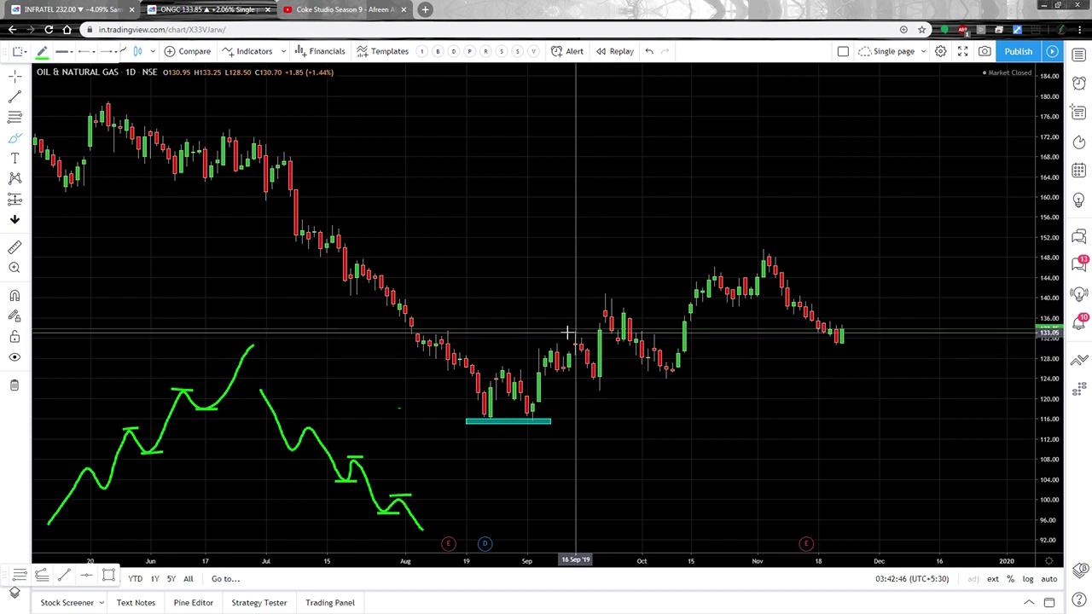
{"action": "left_click_drag", "start_coordinate": [570, 331], "coordinate": [589, 332]}
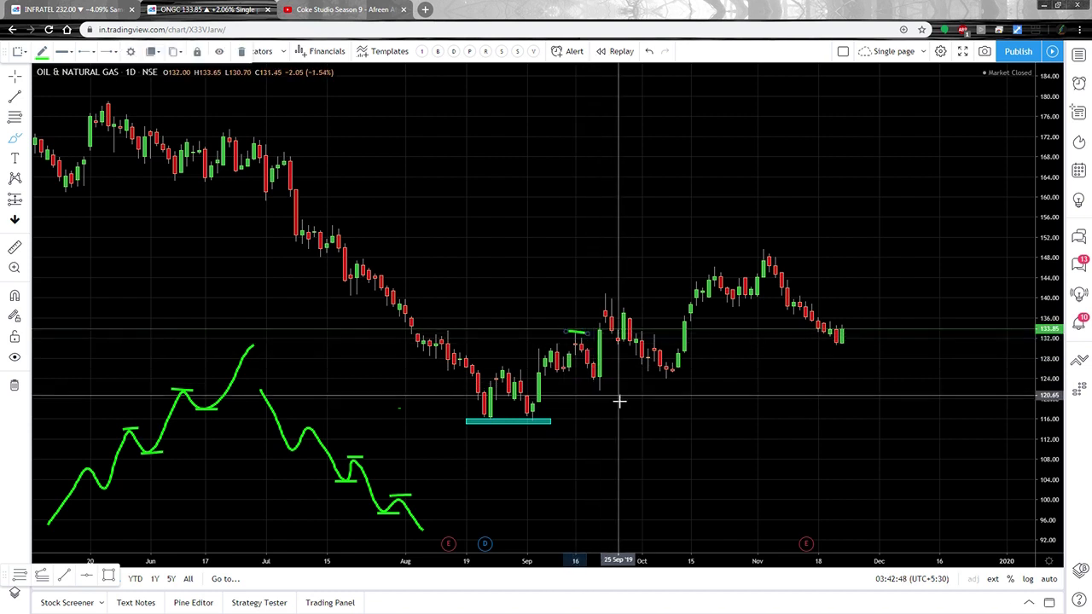
{"action": "left_click_drag", "start_coordinate": [589, 392], "coordinate": [606, 392]}
{"action": "left_click_drag", "start_coordinate": [597, 293], "coordinate": [611, 294]}
{"action": "left_click_drag", "start_coordinate": [662, 378], "coordinate": [676, 380]}
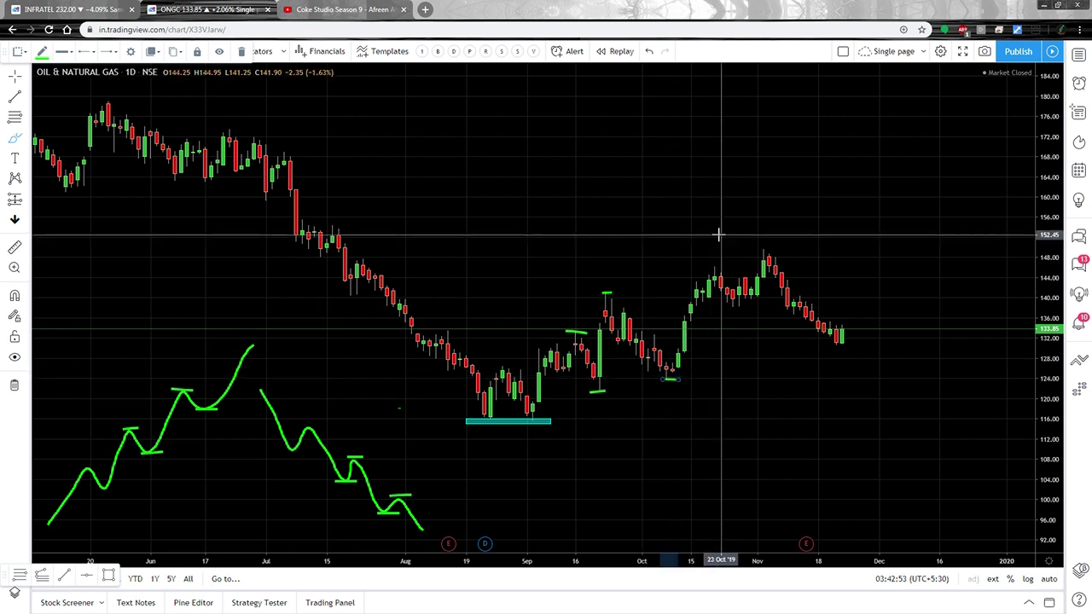
{"action": "left_click_drag", "start_coordinate": [712, 264], "coordinate": [727, 268]}
{"action": "left_click_drag", "start_coordinate": [733, 307], "coordinate": [745, 305]}
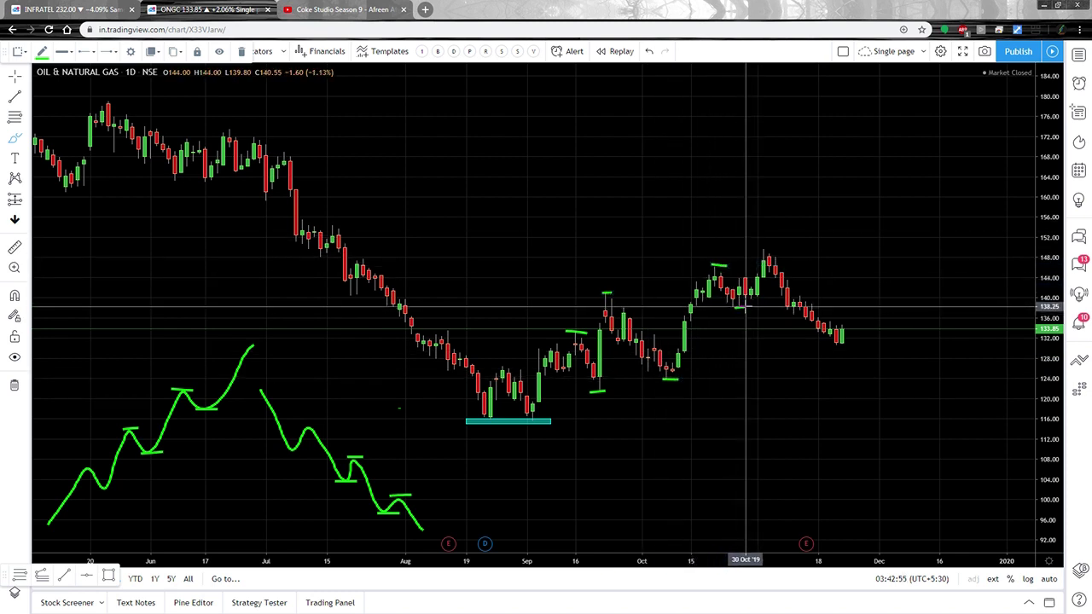
{"action": "left_click_drag", "start_coordinate": [762, 248], "coordinate": [774, 247]}
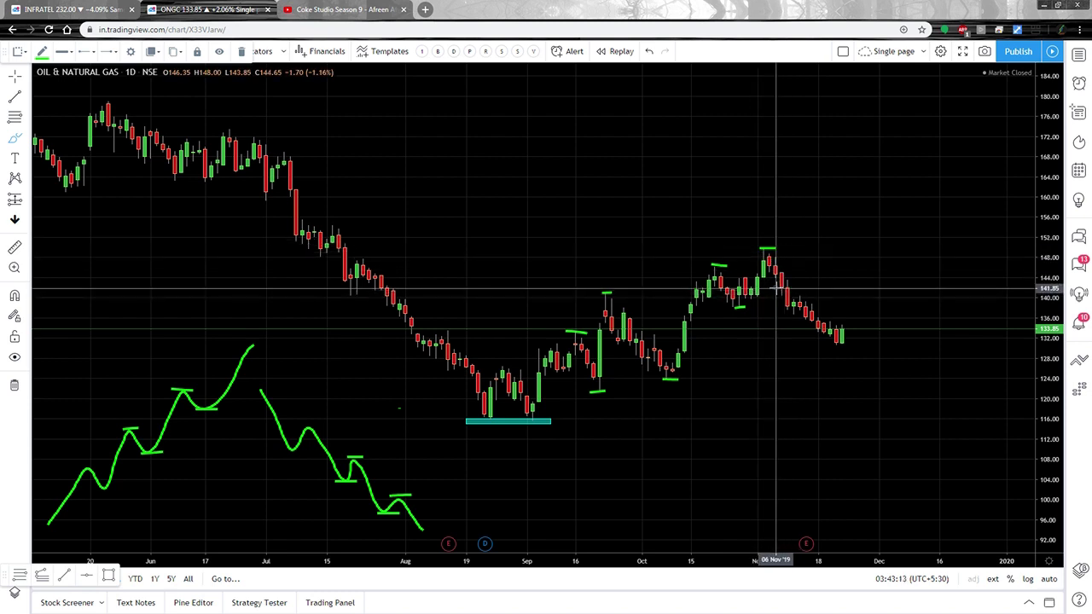
{"action": "left_click_drag", "start_coordinate": [775, 289], "coordinate": [800, 288]}
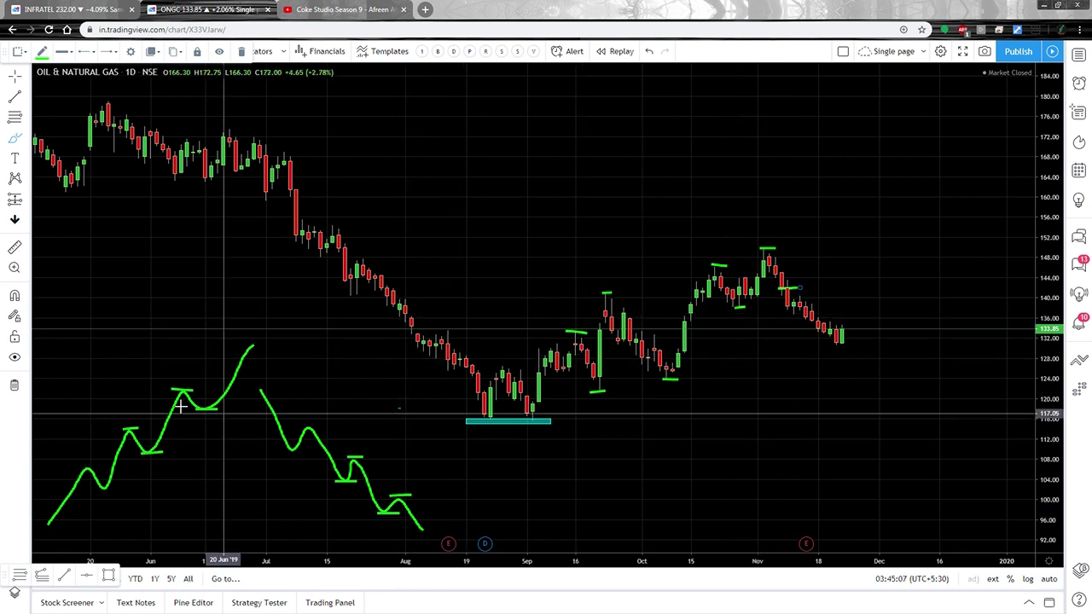
Clear all drawings and draw a Fib retracement from the early-October low at about 124.05 up to the November high at about 149.85.
{"action": "left_click", "coordinate": [13, 386]}
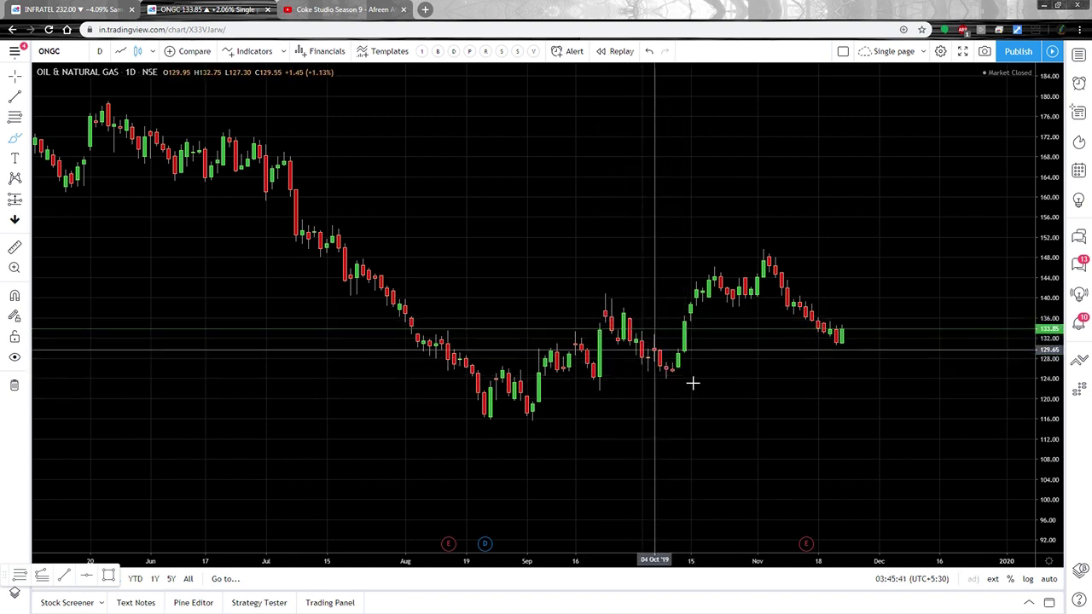
{"action": "left_click", "coordinate": [19, 575]}
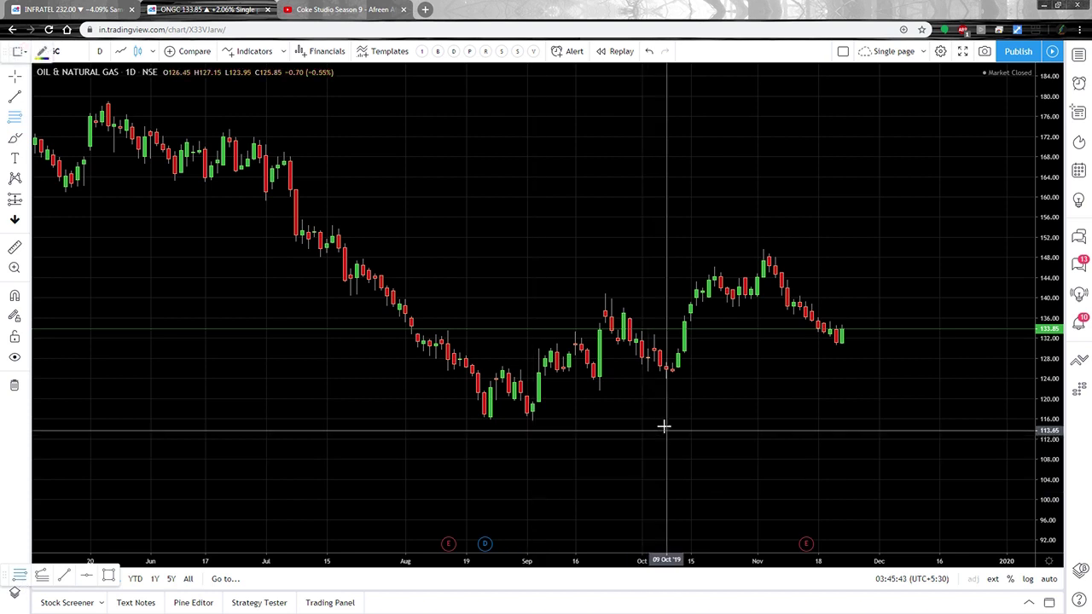
{"action": "left_click", "coordinate": [653, 378]}
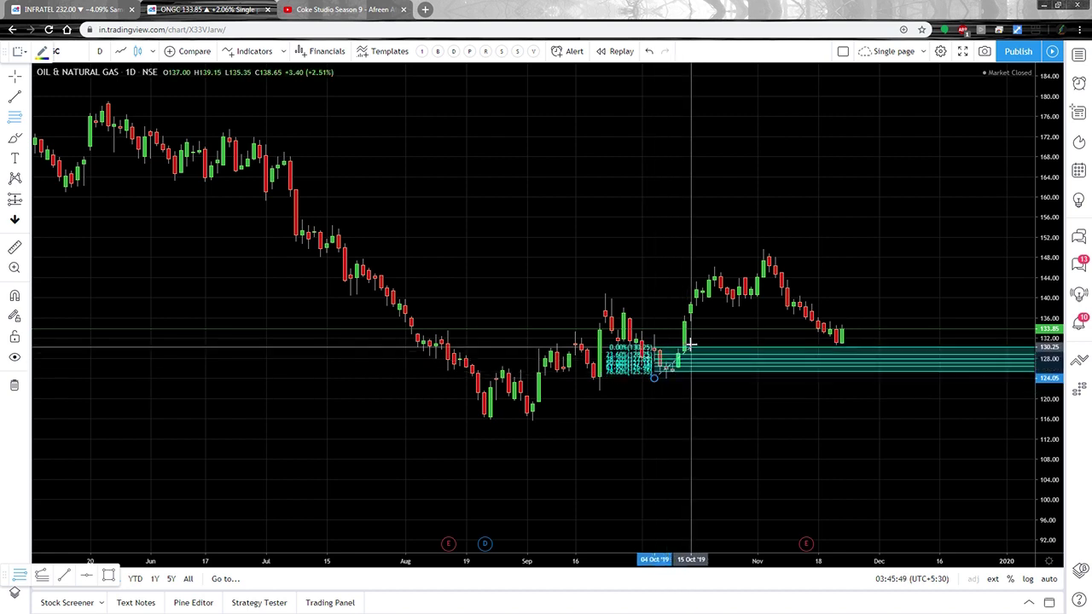
{"action": "left_click", "coordinate": [747, 249]}
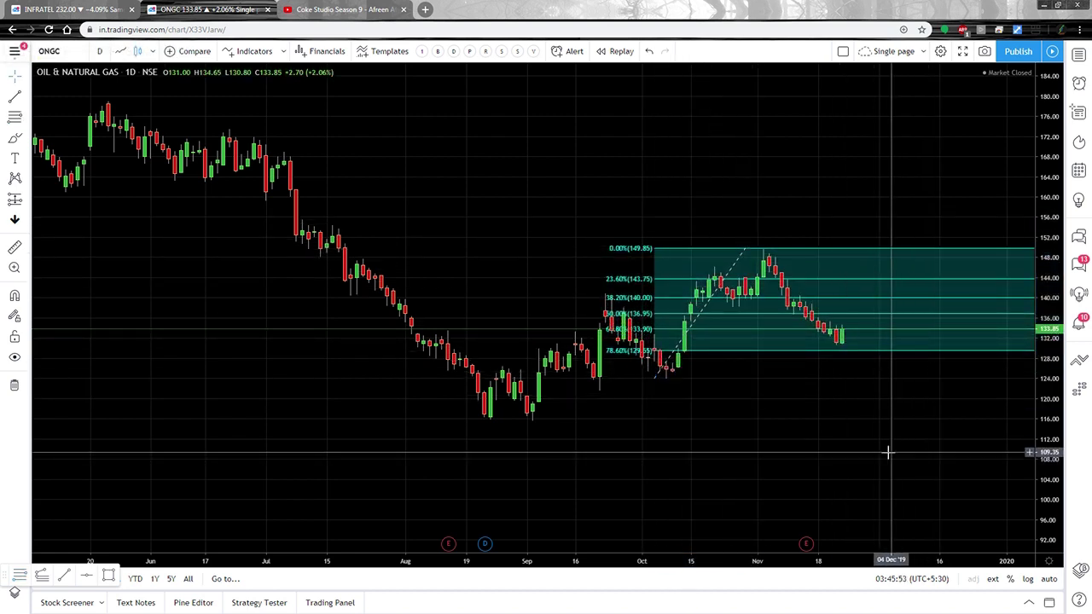
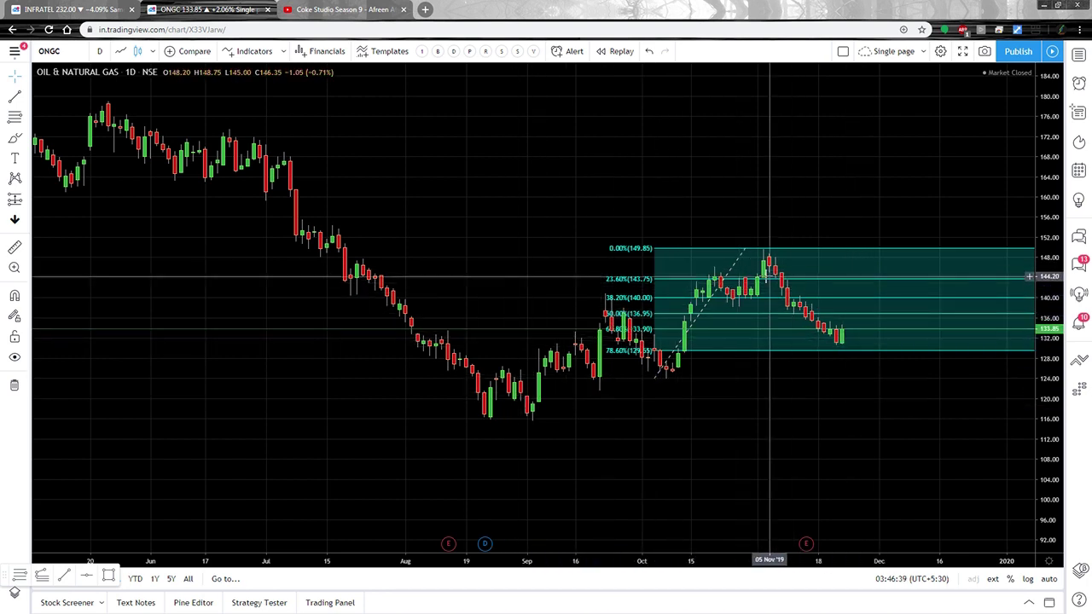
Replace the retracement with a trend-based Fib extension from about 124.05 up to 149.60 and back down to 130.70.
{"action": "right_click", "coordinate": [747, 254]}
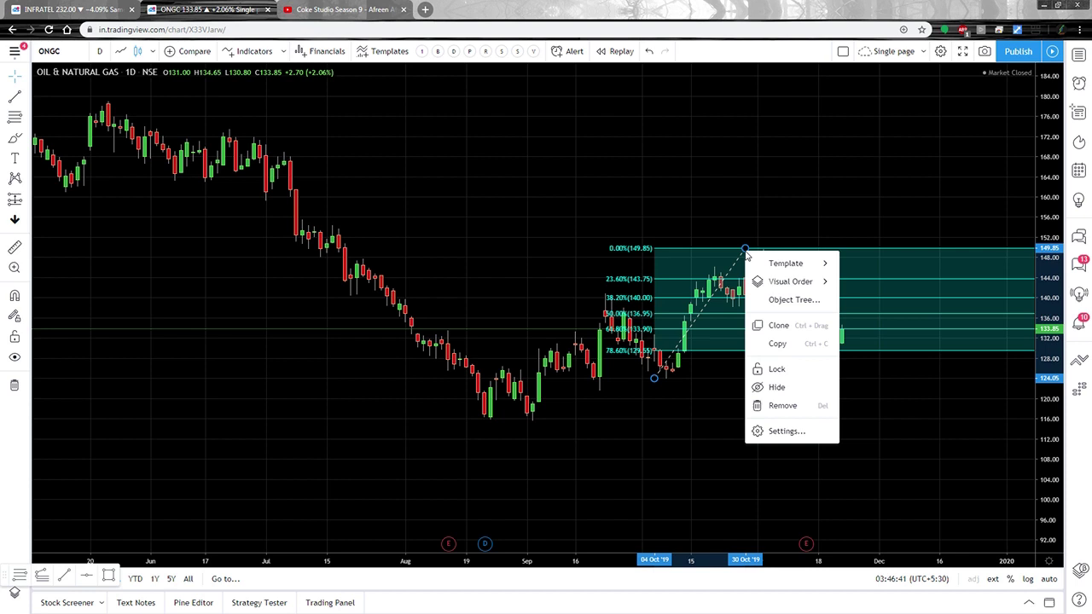
{"action": "left_click", "coordinate": [776, 408]}
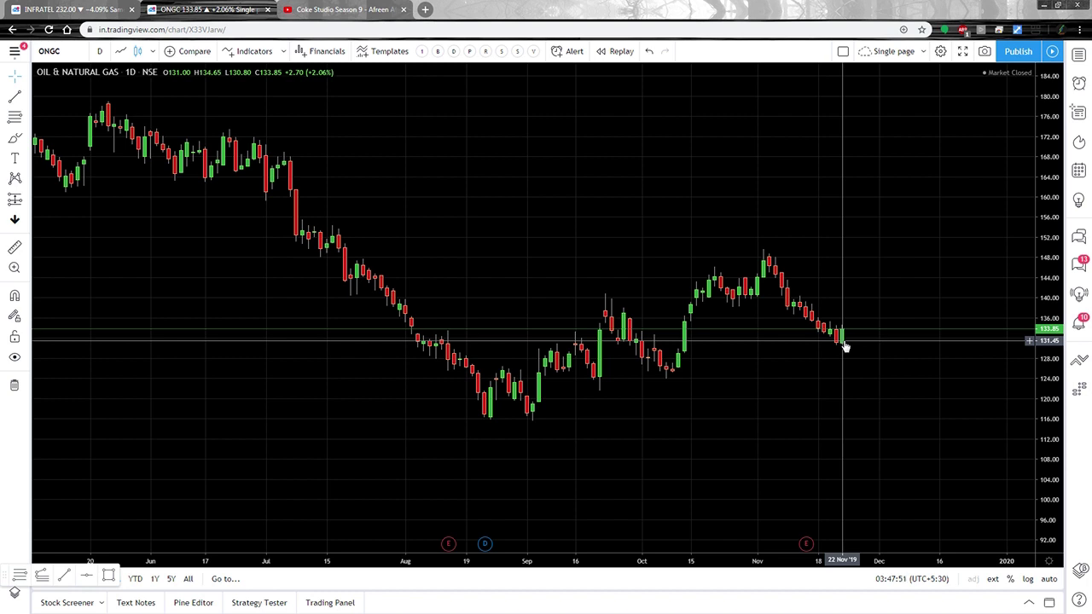
{"action": "left_click", "coordinate": [45, 578]}
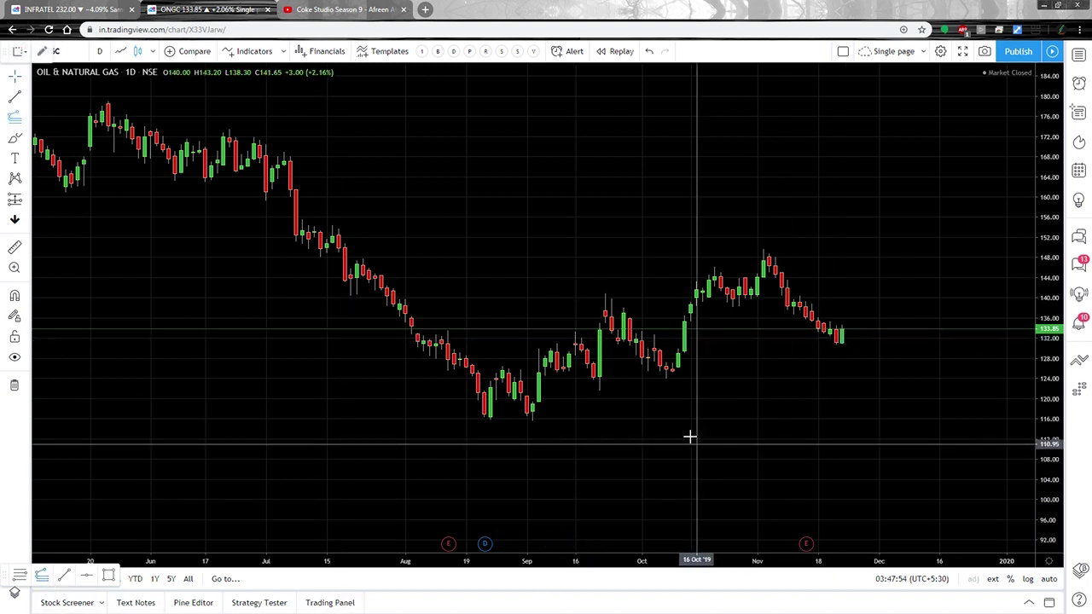
{"action": "left_click", "coordinate": [654, 378]}
{"action": "left_click", "coordinate": [749, 246]}
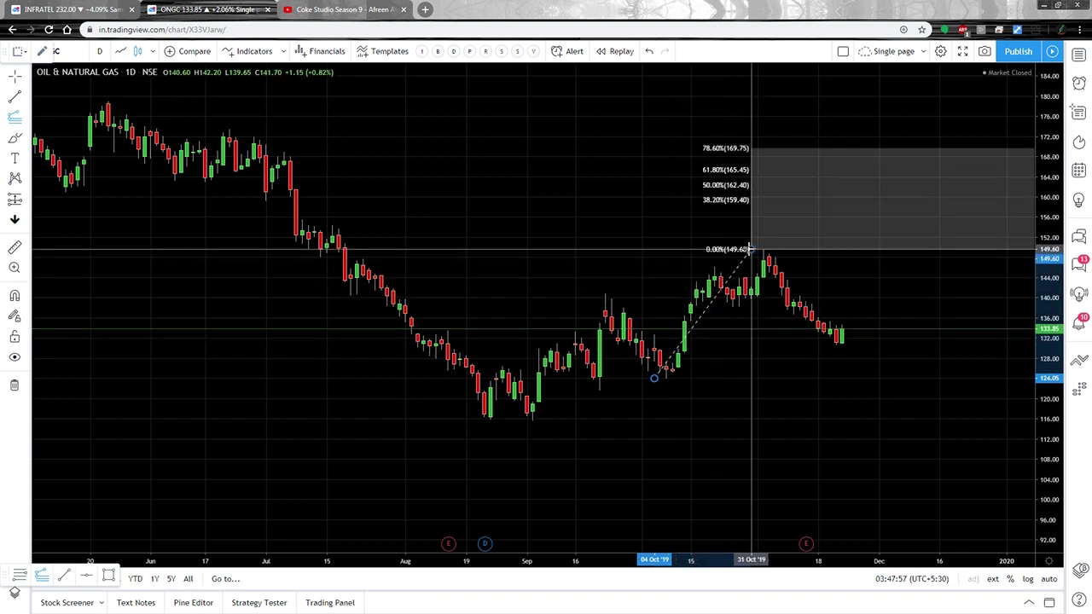
{"action": "left_click", "coordinate": [890, 369]}
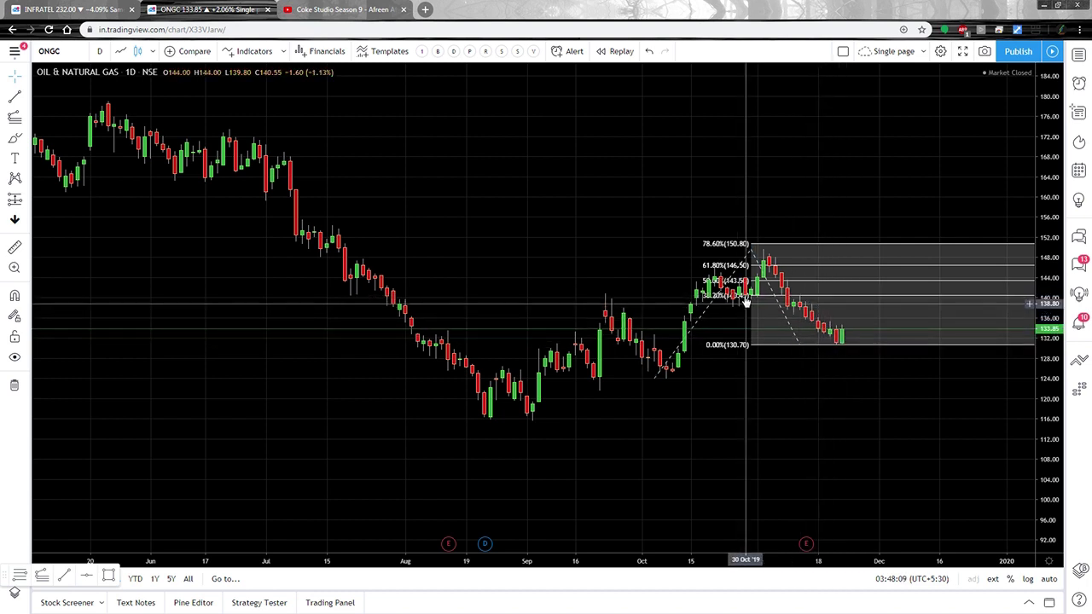
{"action": "left_click_drag", "start_coordinate": [1050, 359], "coordinate": [1049, 324]}
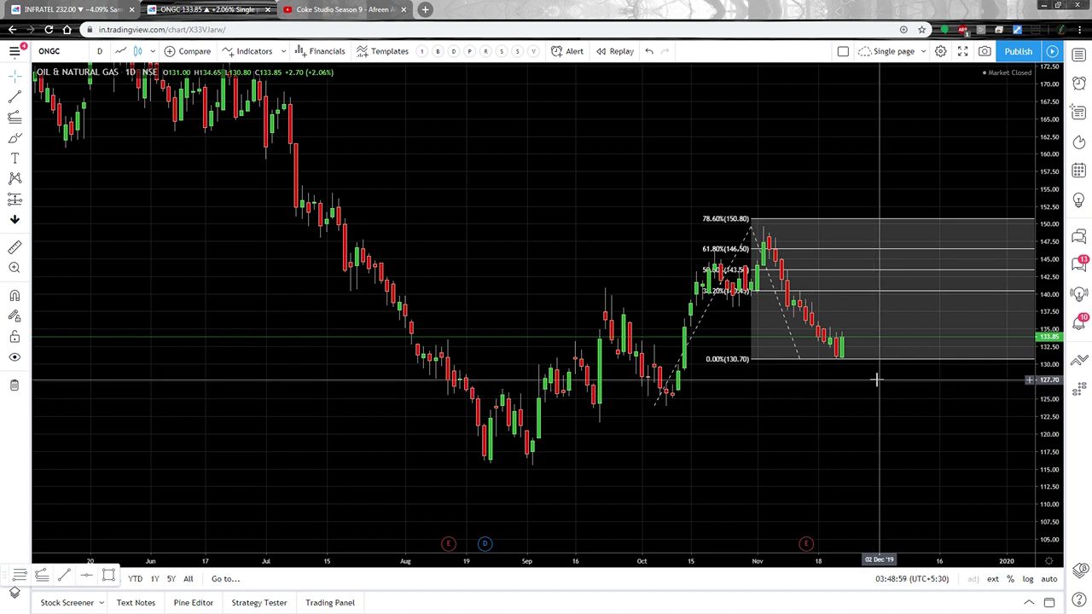
Remove the trend-based Fib extension from the chart.
{"action": "right_click", "coordinate": [800, 362]}
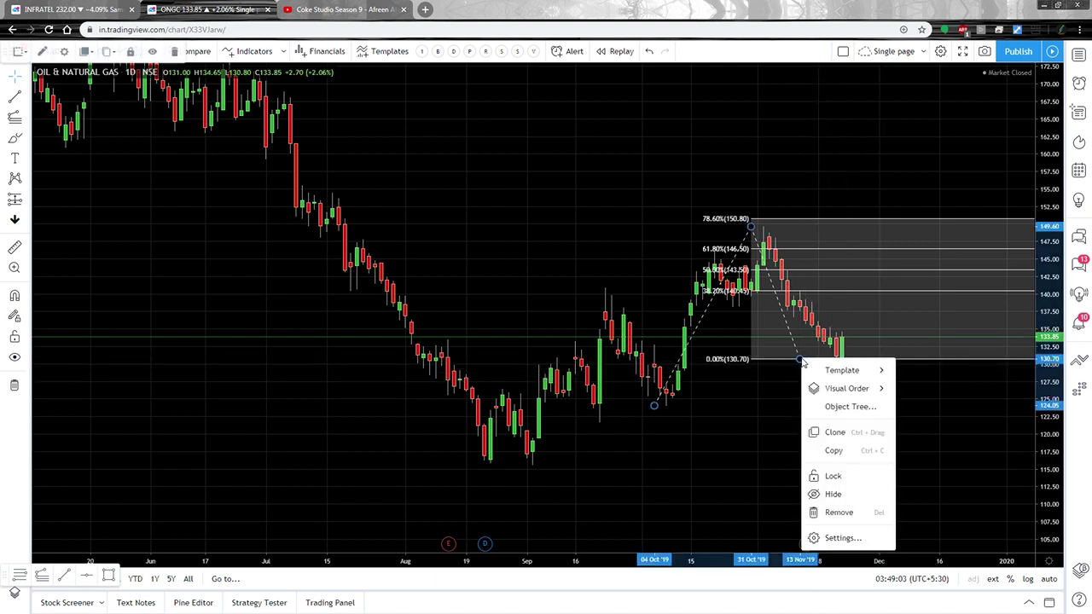
{"action": "left_click", "coordinate": [838, 513]}
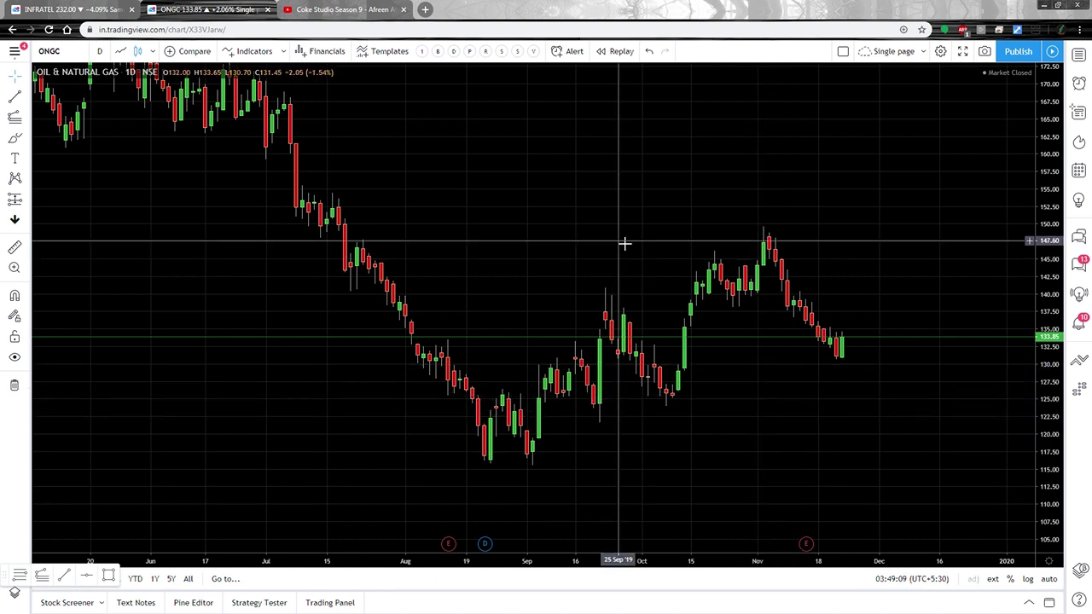
Browse the ONGC daily price history back from late 2019 to the decline following the 2014 peak.
{"action": "left_click_drag", "start_coordinate": [1043, 201], "coordinate": [830, 374]}
{"action": "scroll", "coordinate": [830, 374], "scroll_direction": "down", "scroll_amount": 5}
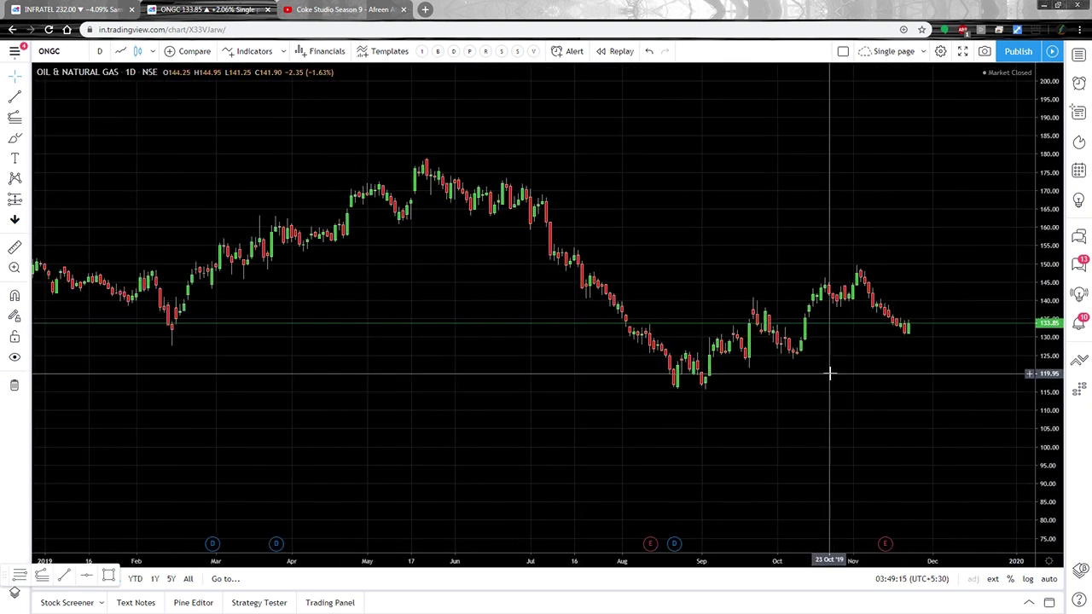
{"action": "left_click_drag", "start_coordinate": [554, 396], "coordinate": [656, 413]}
{"action": "scroll", "coordinate": [473, 422], "scroll_direction": "down", "scroll_amount": 3}
{"action": "left_click_drag", "start_coordinate": [472, 421], "coordinate": [773, 444]}
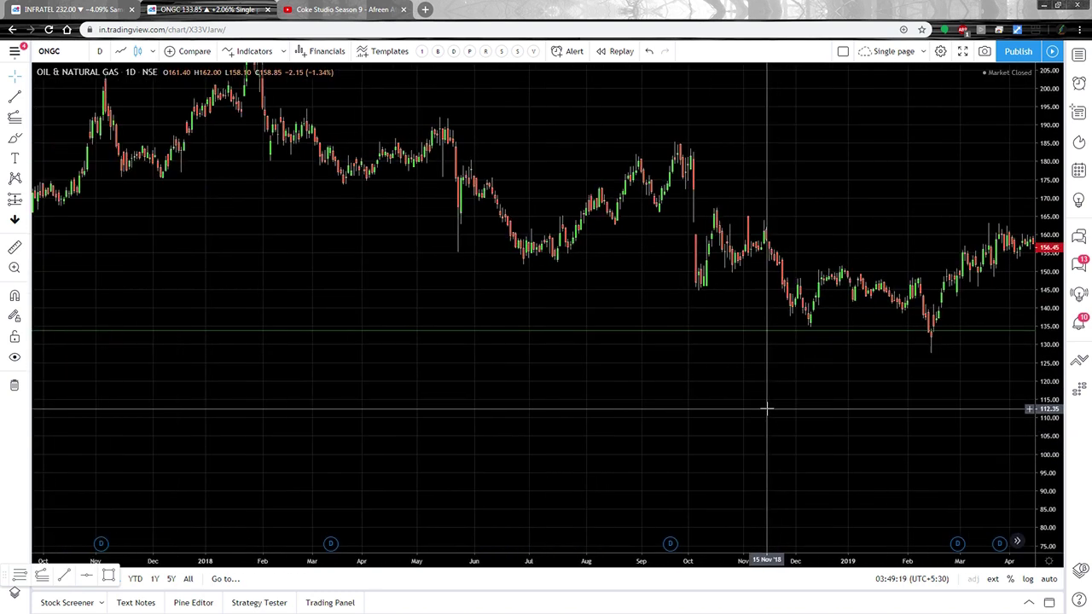
{"action": "left_click_drag", "start_coordinate": [518, 363], "coordinate": [756, 470]}
{"action": "left_click_drag", "start_coordinate": [466, 427], "coordinate": [532, 432]}
{"action": "left_click_drag", "start_coordinate": [161, 448], "coordinate": [711, 466]}
{"action": "left_click_drag", "start_coordinate": [495, 429], "coordinate": [641, 358]}
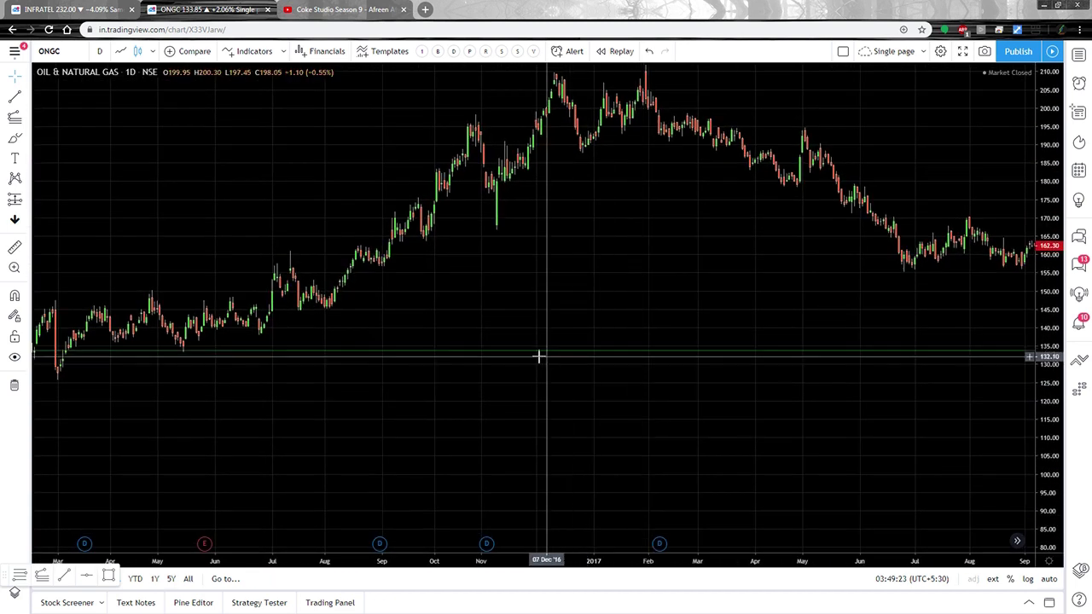
{"action": "left_click_drag", "start_coordinate": [557, 359], "coordinate": [580, 356]}
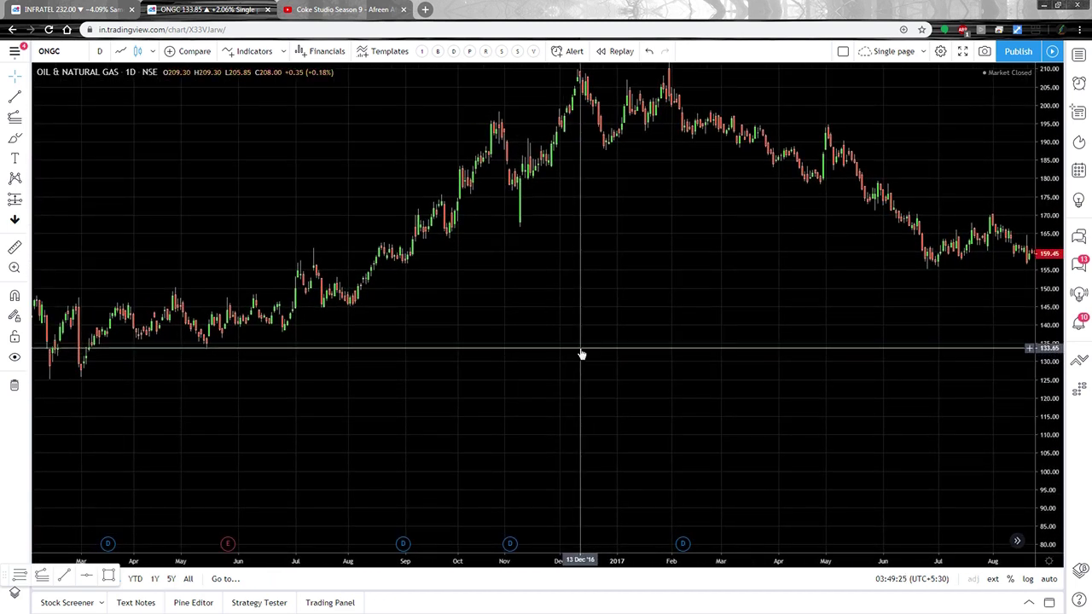
{"action": "left_click_drag", "start_coordinate": [575, 341], "coordinate": [711, 360]}
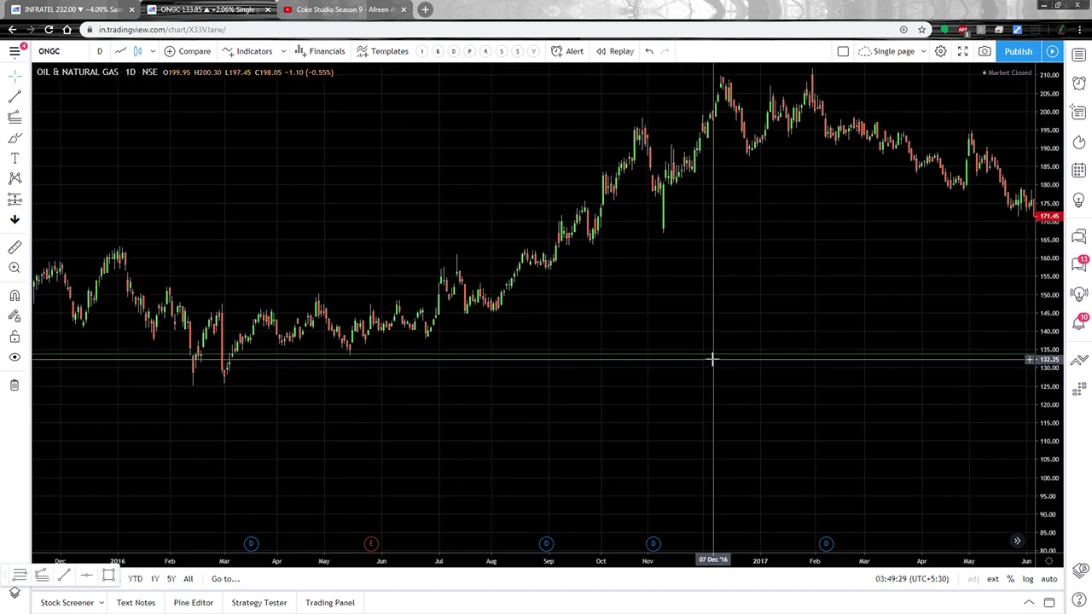
{"action": "left_click_drag", "start_coordinate": [490, 395], "coordinate": [797, 395]}
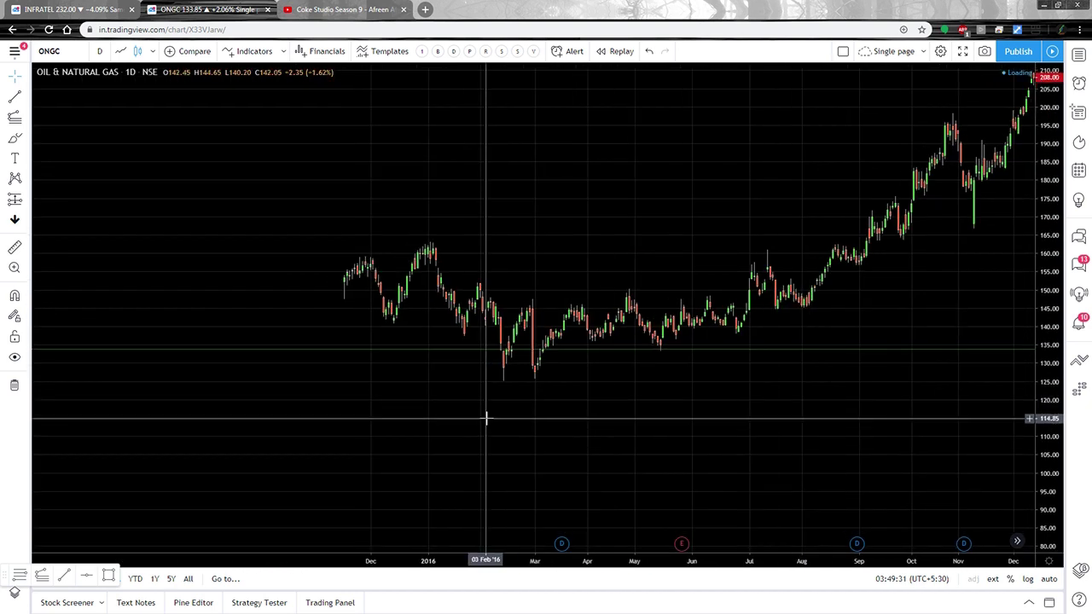
{"action": "left_click_drag", "start_coordinate": [427, 425], "coordinate": [748, 463]}
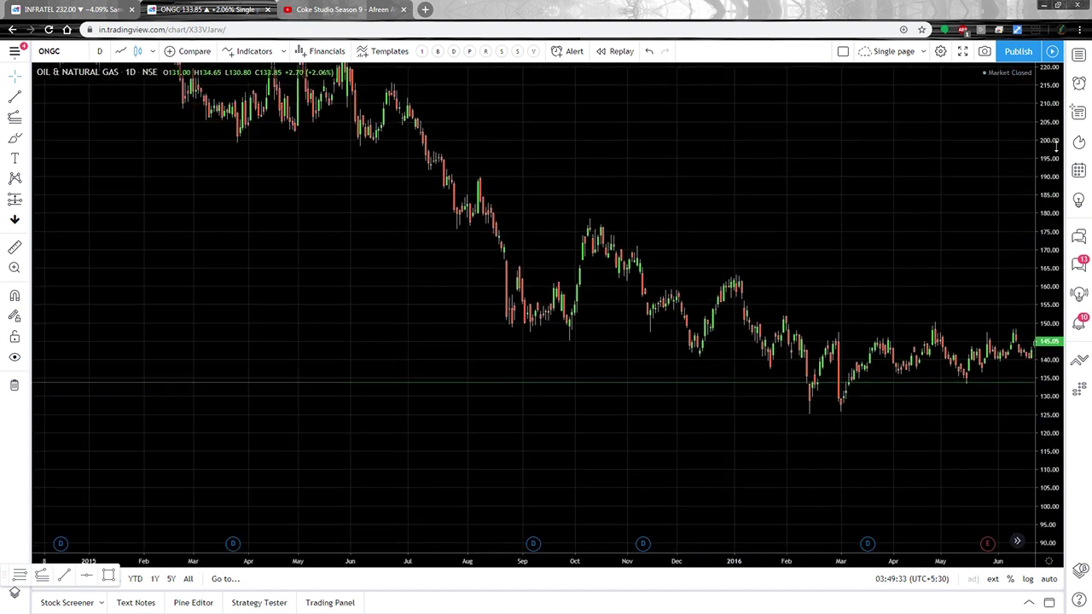
{"action": "scroll", "coordinate": [720, 348], "scroll_direction": "down", "scroll_amount": 2}
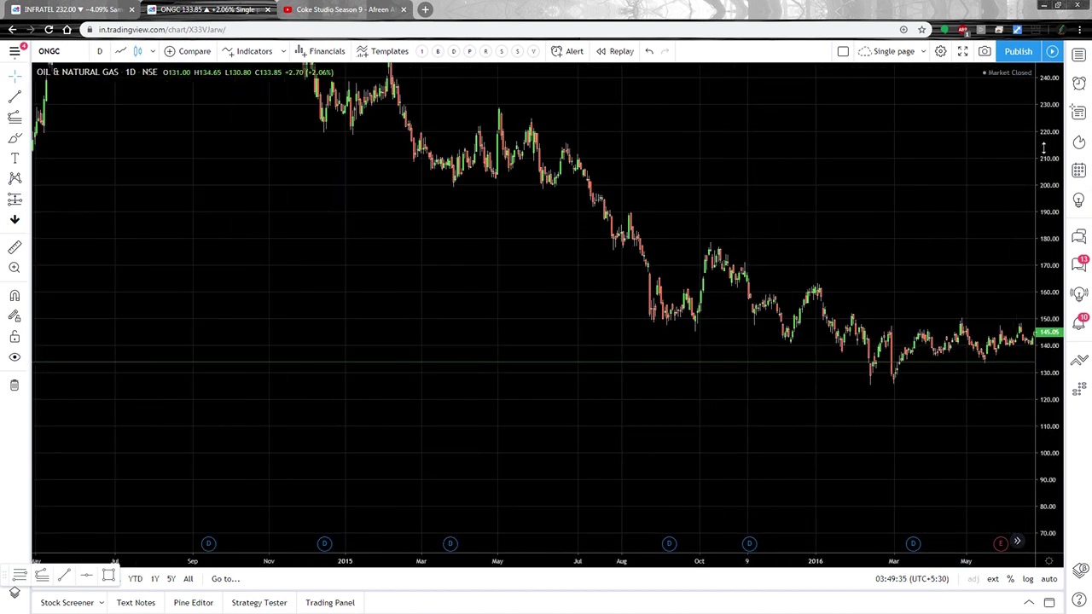
{"action": "left_click_drag", "start_coordinate": [1046, 150], "coordinate": [1044, 248]}
{"action": "double_click", "coordinate": [1046, 248]}
{"action": "left_click_drag", "start_coordinate": [765, 385], "coordinate": [878, 375]}
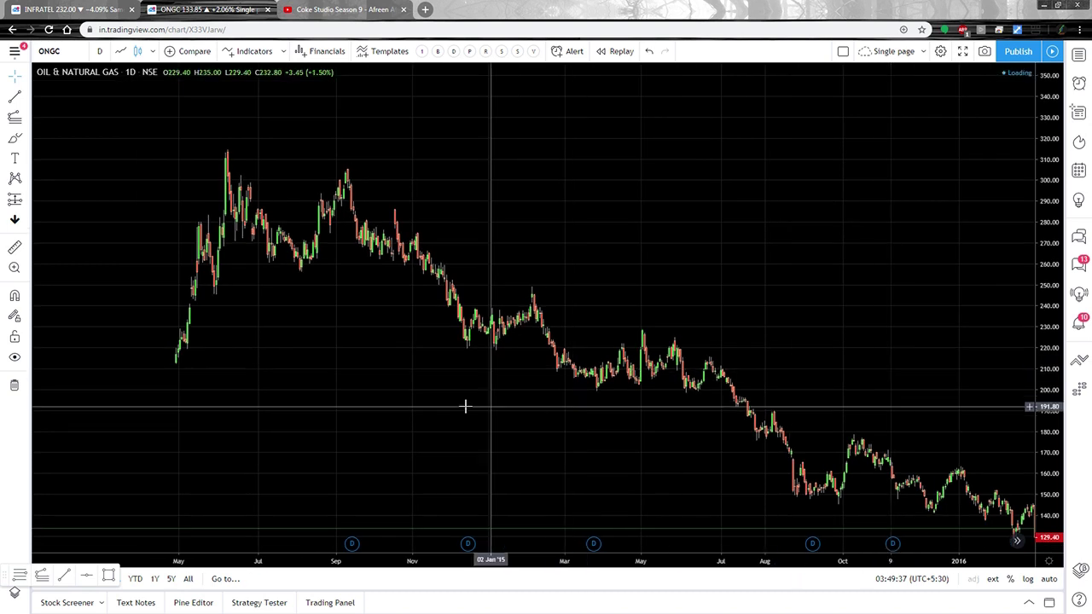
{"action": "left_click_drag", "start_coordinate": [346, 409], "coordinate": [767, 394]}
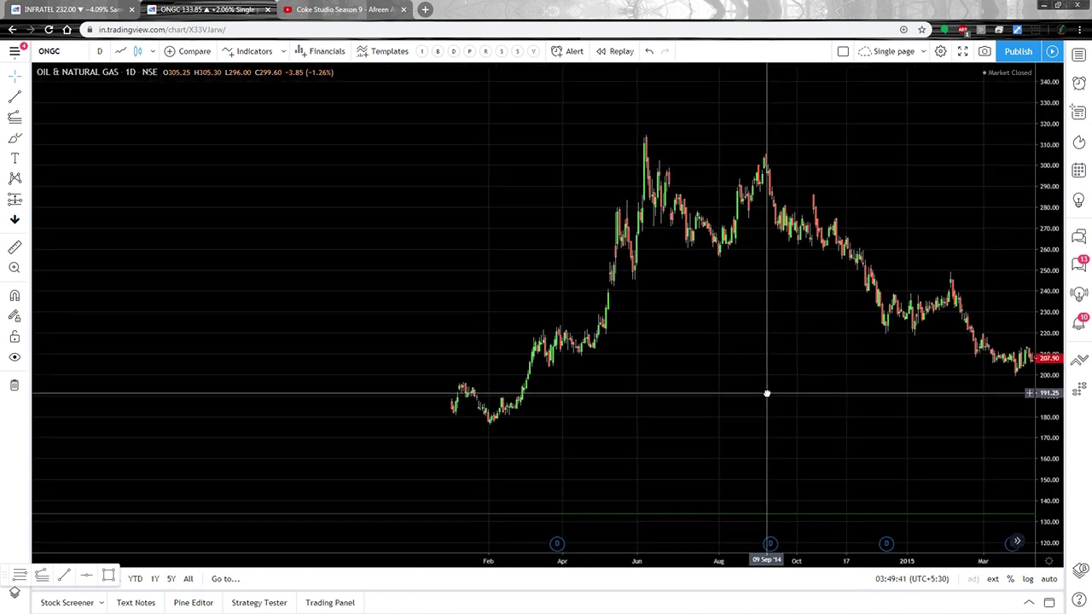
{"action": "left_click_drag", "start_coordinate": [585, 429], "coordinate": [507, 402]}
{"action": "left_click_drag", "start_coordinate": [870, 399], "coordinate": [480, 390]}
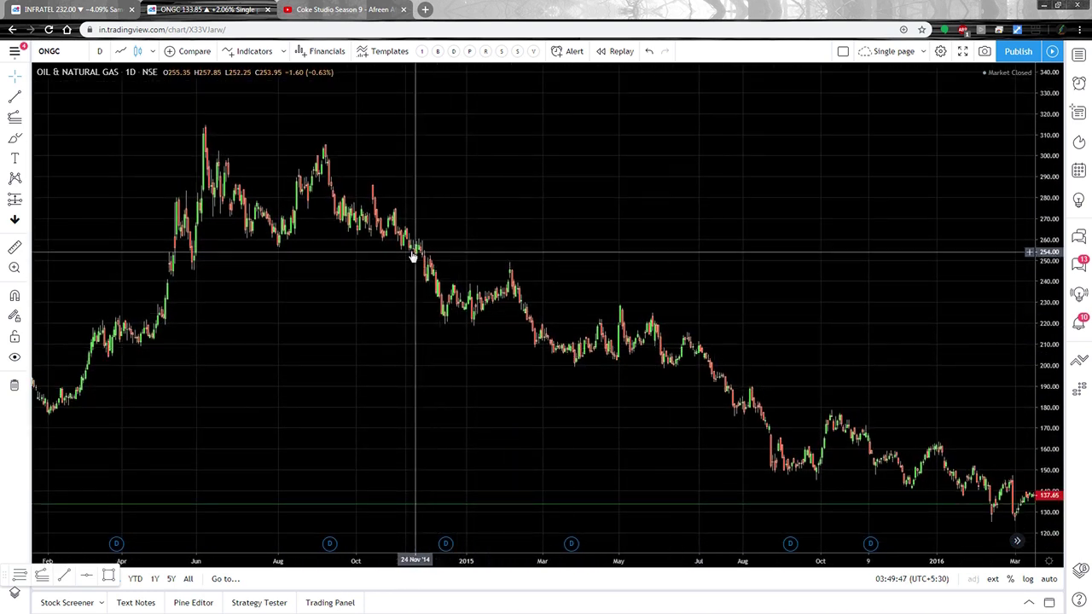
{"action": "left_click_drag", "start_coordinate": [654, 412], "coordinate": [643, 384]}
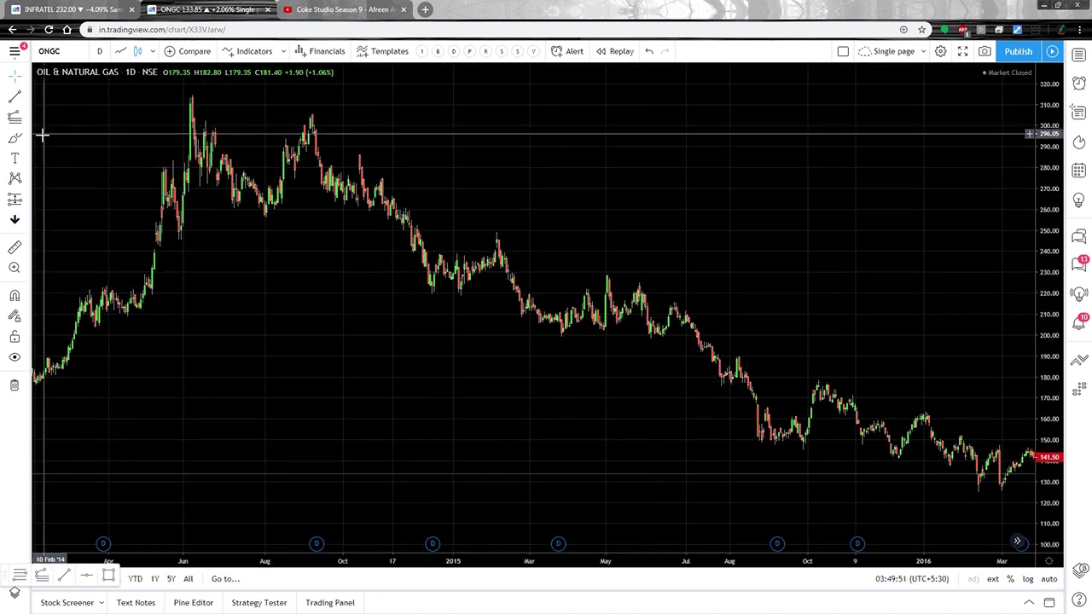
Mark the successive swing highs and lows of the decline from the September 2014 high to early November 2014 with short brush strokes.
{"action": "left_click", "coordinate": [15, 141]}
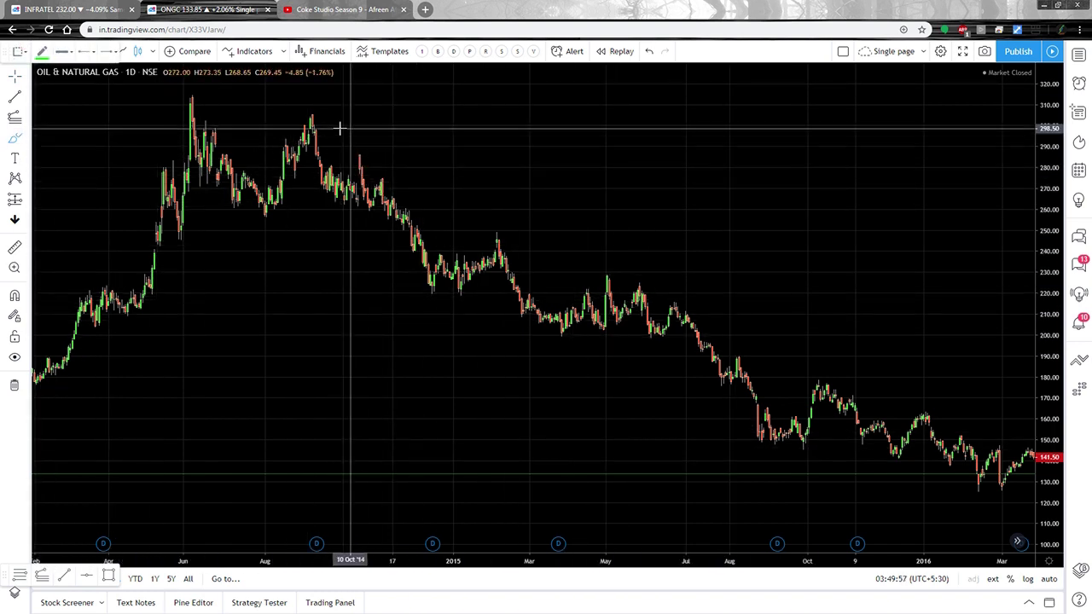
{"action": "left_click", "coordinate": [298, 113]}
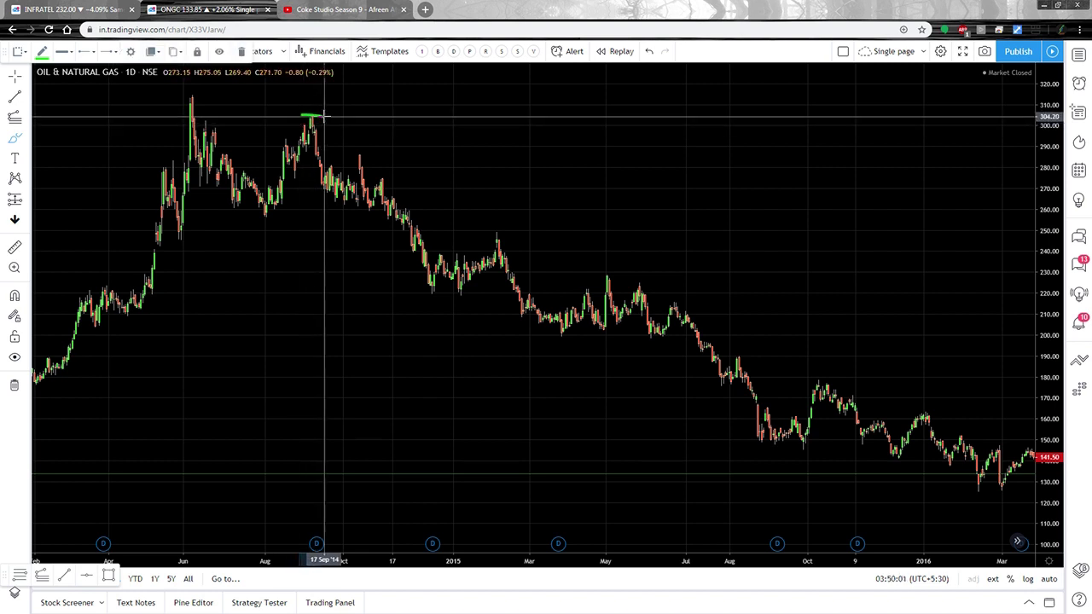
{"action": "left_click", "coordinate": [324, 114]}
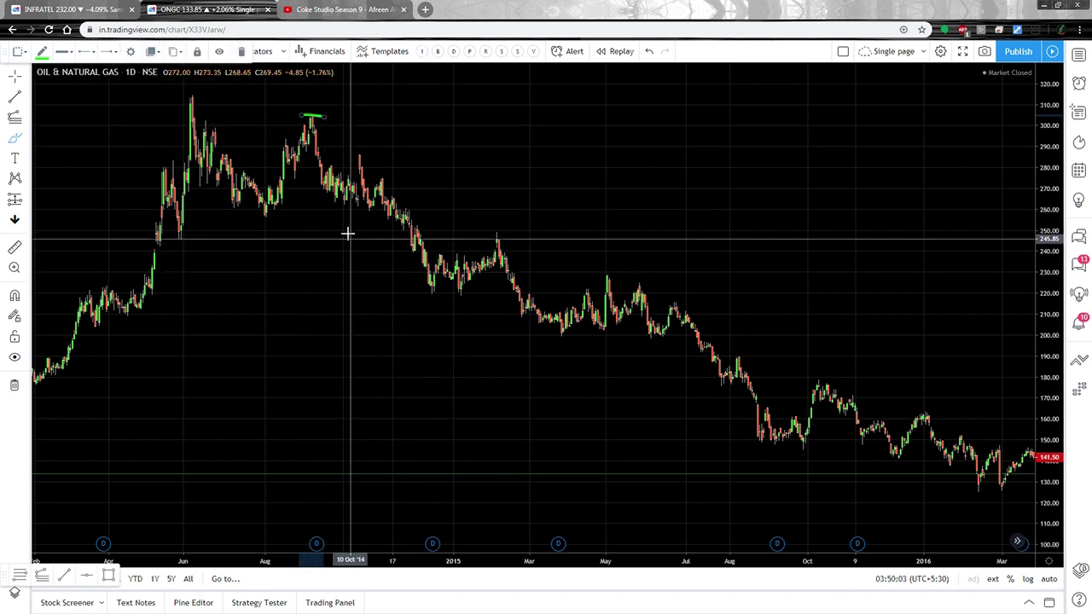
{"action": "left_click", "coordinate": [335, 206]}
{"action": "left_click", "coordinate": [349, 206]}
{"action": "left_click", "coordinate": [354, 154]}
{"action": "left_click", "coordinate": [363, 154]}
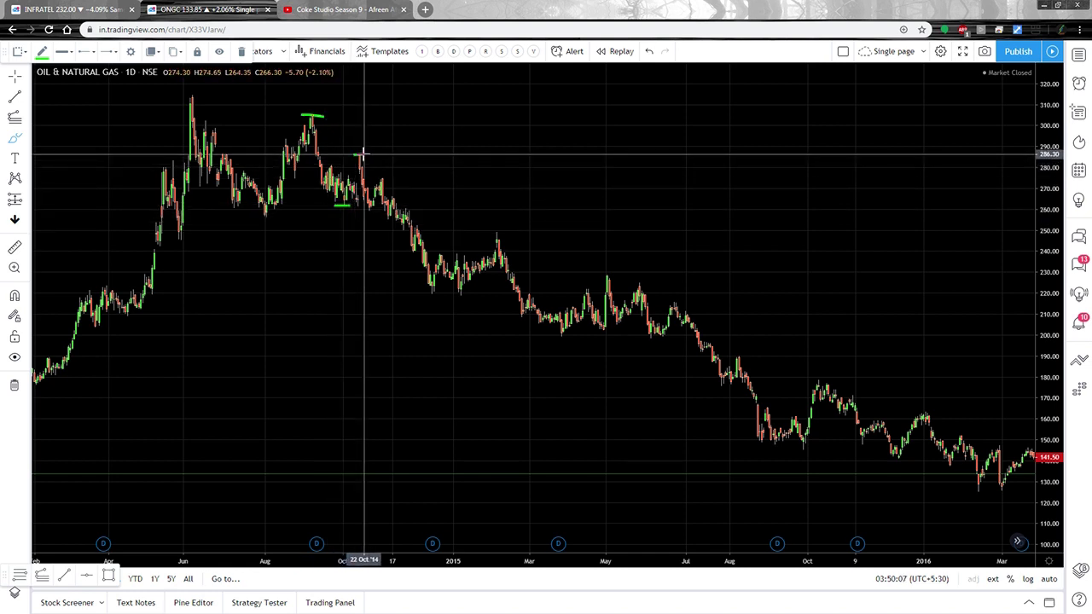
{"action": "left_click", "coordinate": [364, 208]}
{"action": "left_click", "coordinate": [376, 208]}
{"action": "left_click", "coordinate": [375, 176]}
{"action": "left_click", "coordinate": [386, 175]}
Mark the December 2014 swing low, the early-February 2015 swing high and the late-February low with short brush strokes.
{"action": "left_click", "coordinate": [422, 291]}
{"action": "left_click", "coordinate": [450, 291]}
{"action": "left_click", "coordinate": [490, 232]}
{"action": "left_click", "coordinate": [515, 231]}
{"action": "left_click", "coordinate": [517, 317]}
{"action": "left_click", "coordinate": [530, 317]}
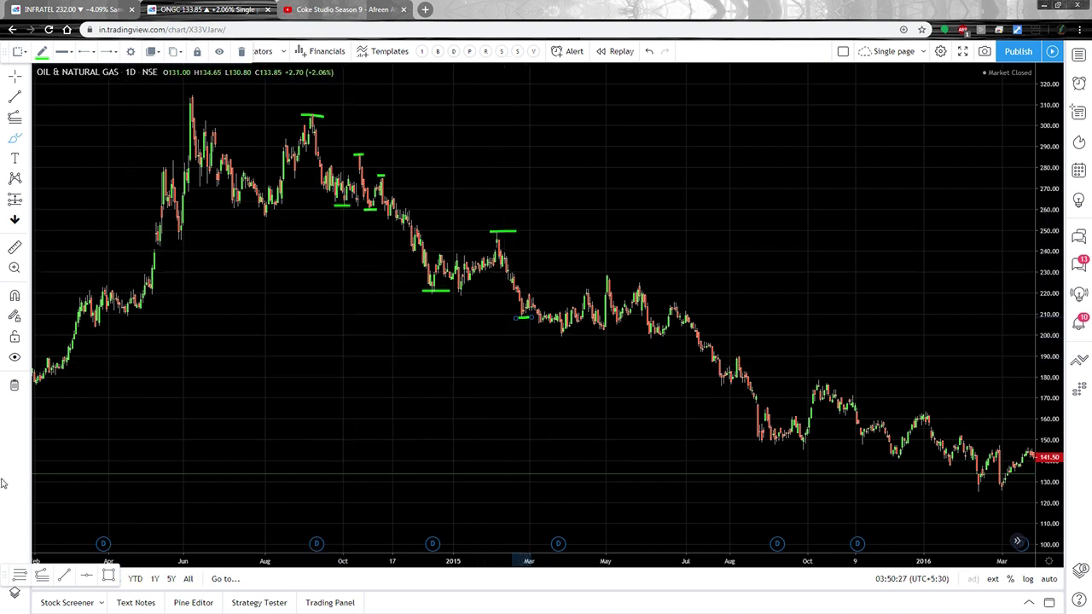
Clear all drawings and draw a trend-based Fib extension from about 305.30 down to 261.05 and back up to 285.95.
{"action": "left_click_drag", "start_coordinate": [442, 387], "coordinate": [570, 387]}
{"action": "left_click", "coordinate": [14, 385]}
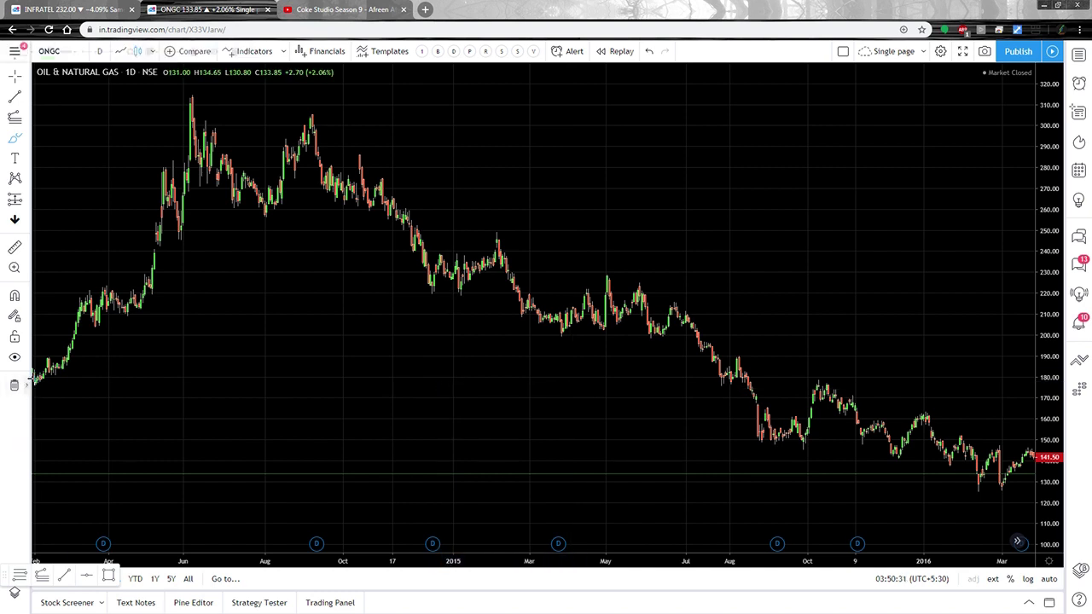
{"action": "scroll", "coordinate": [609, 383], "scroll_direction": "up", "scroll_amount": 5}
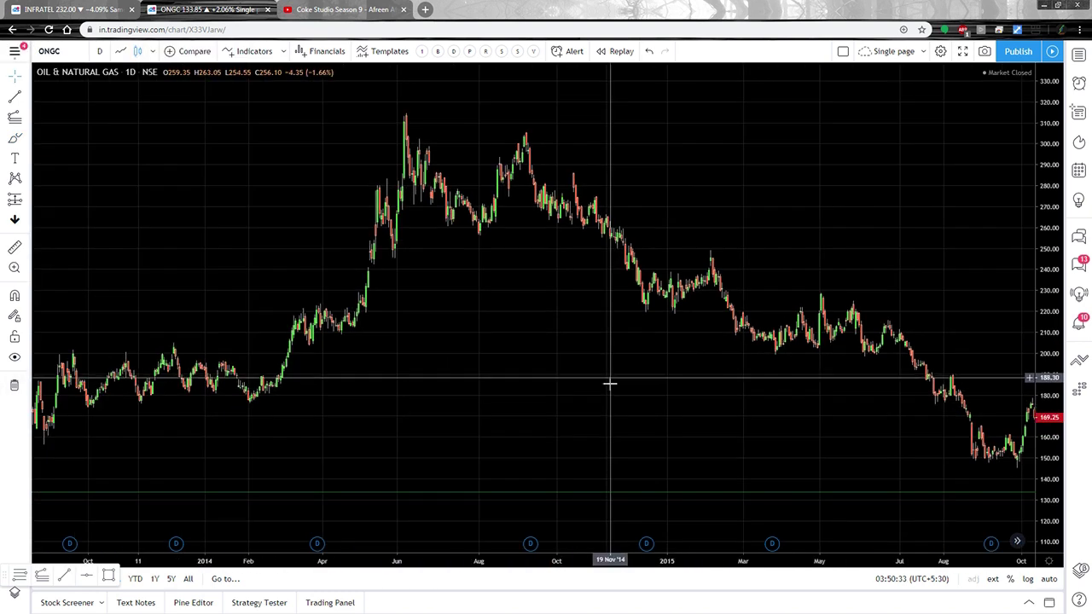
{"action": "left_click_drag", "start_coordinate": [553, 429], "coordinate": [692, 473]}
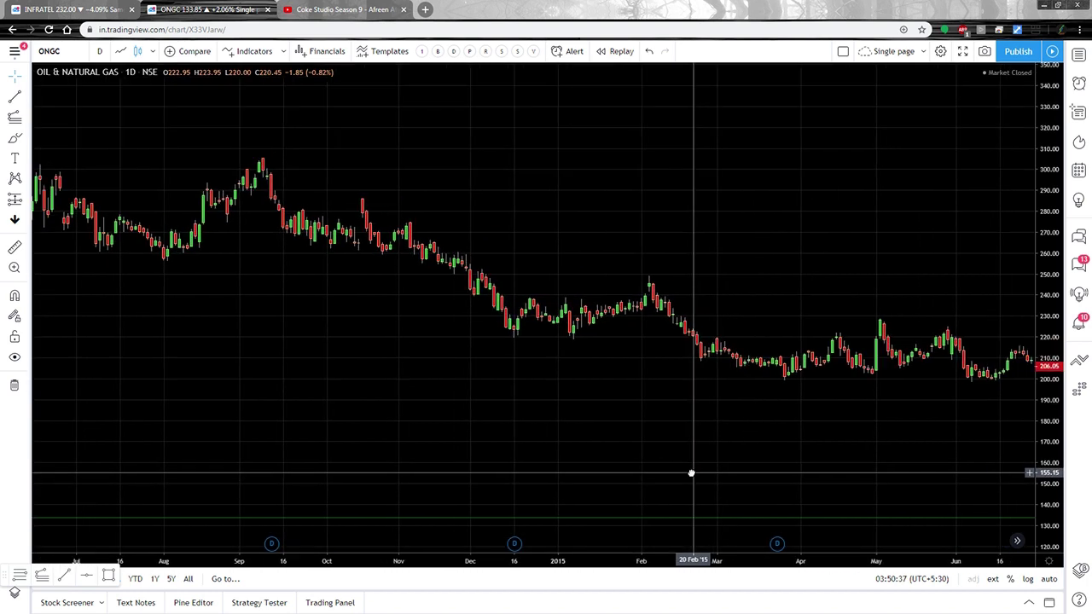
{"action": "left_click_drag", "start_coordinate": [1042, 404], "coordinate": [1042, 344]}
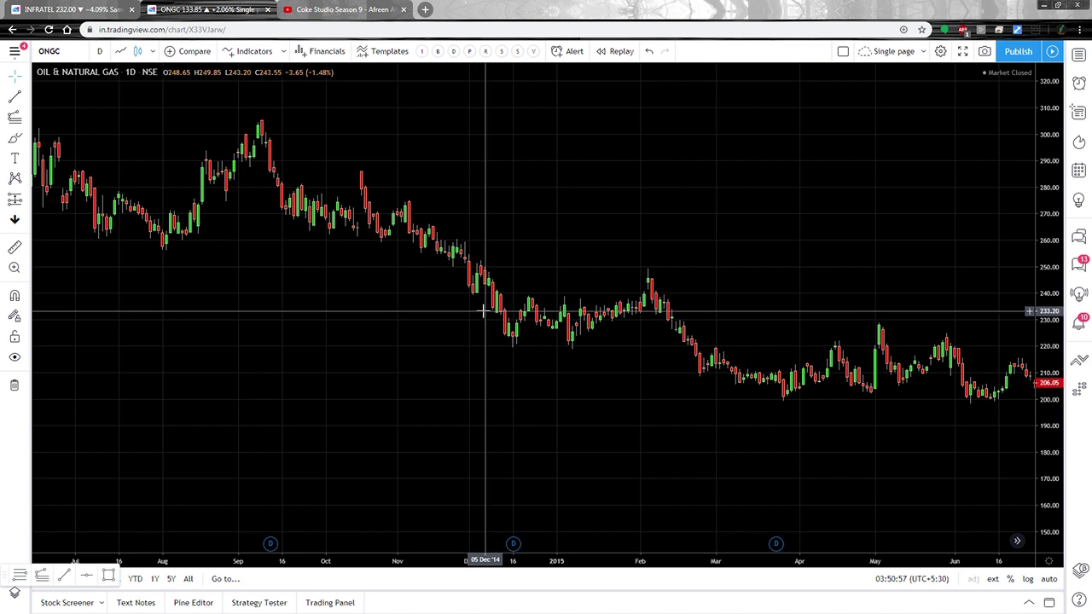
{"action": "left_click", "coordinate": [43, 579]}
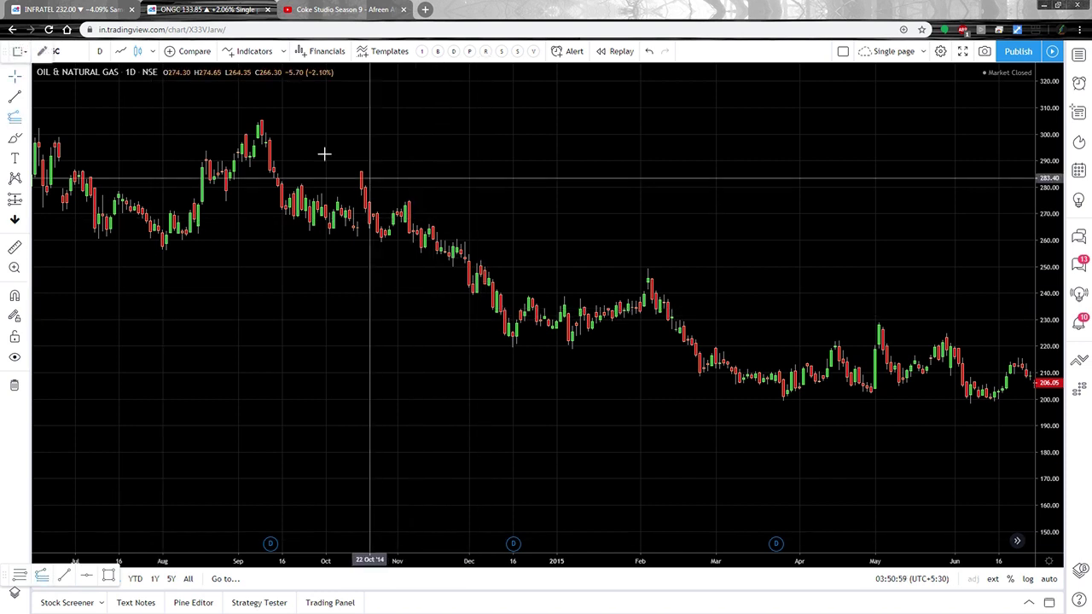
{"action": "left_click", "coordinate": [249, 120]}
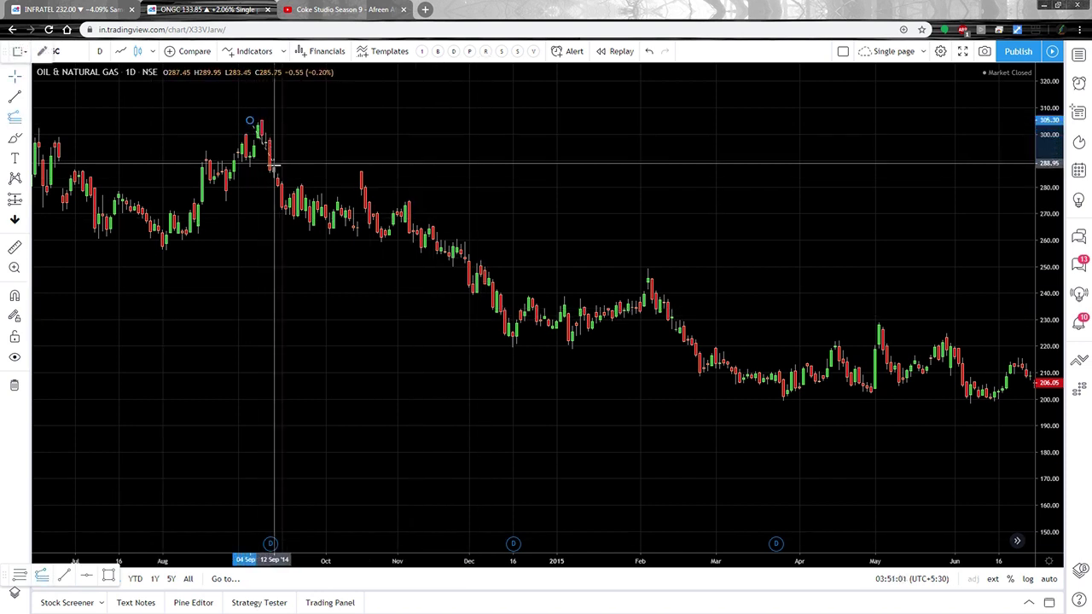
{"action": "left_click", "coordinate": [316, 236]}
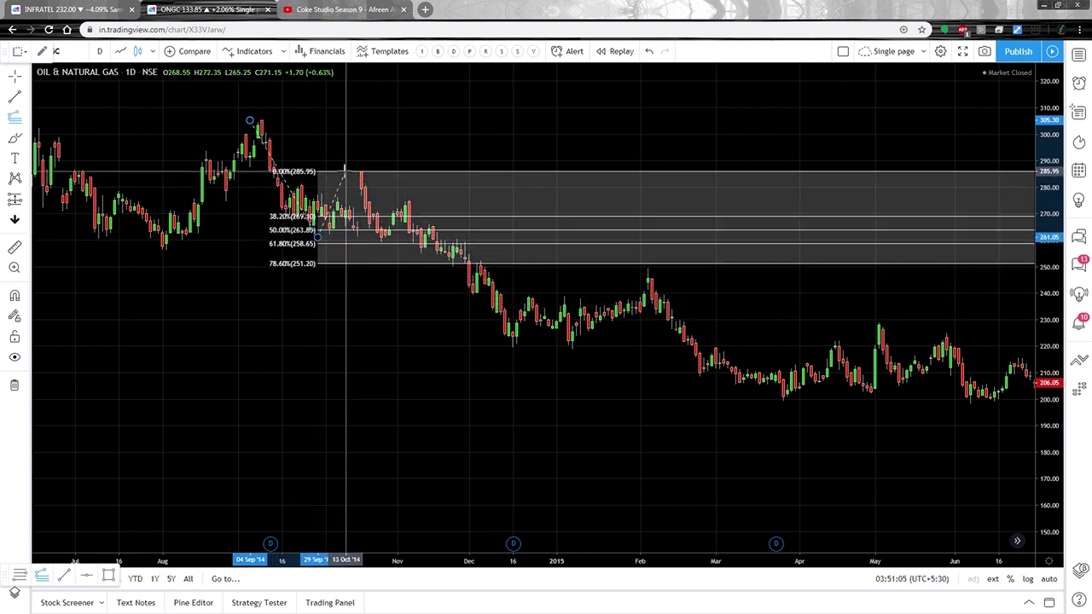
{"action": "left_click", "coordinate": [342, 172]}
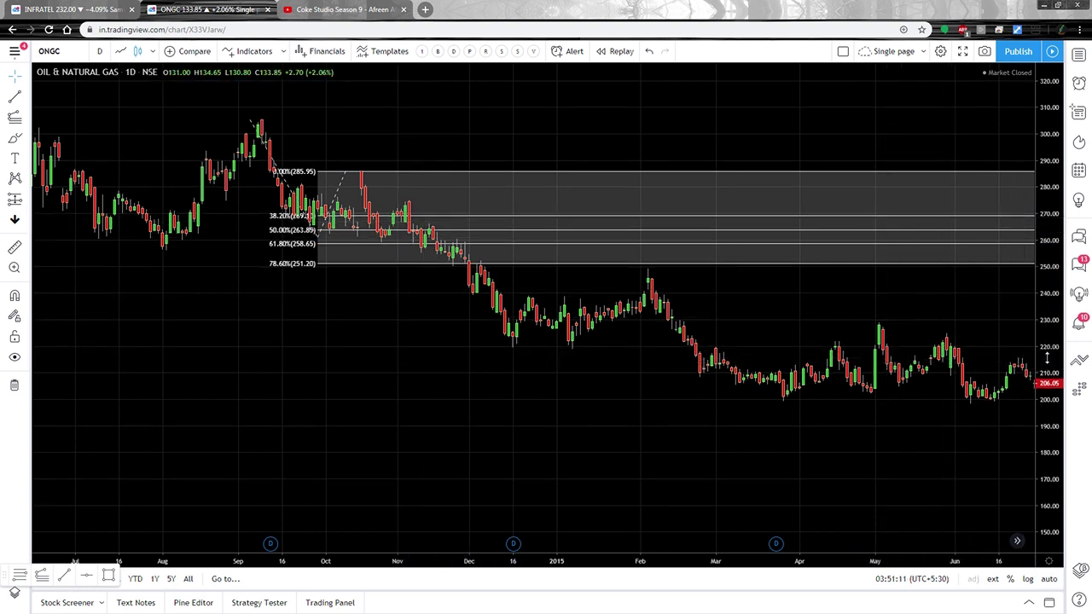
Remove the trend-based Fib extension drawn over the late-2014 decline.
{"action": "left_click_drag", "start_coordinate": [512, 396], "coordinate": [603, 483]}
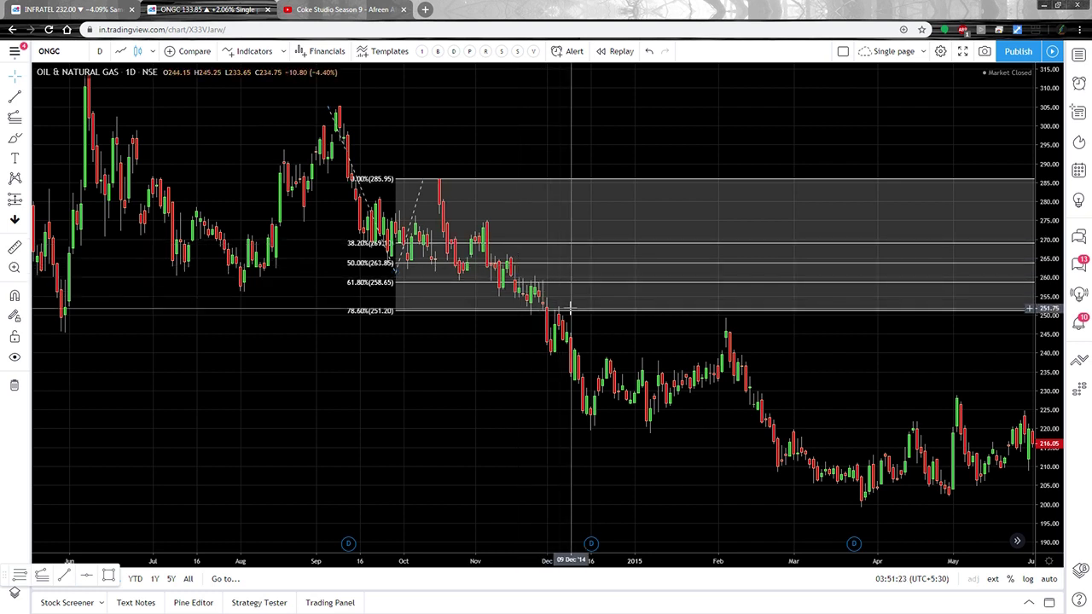
{"action": "right_click", "coordinate": [423, 185]}
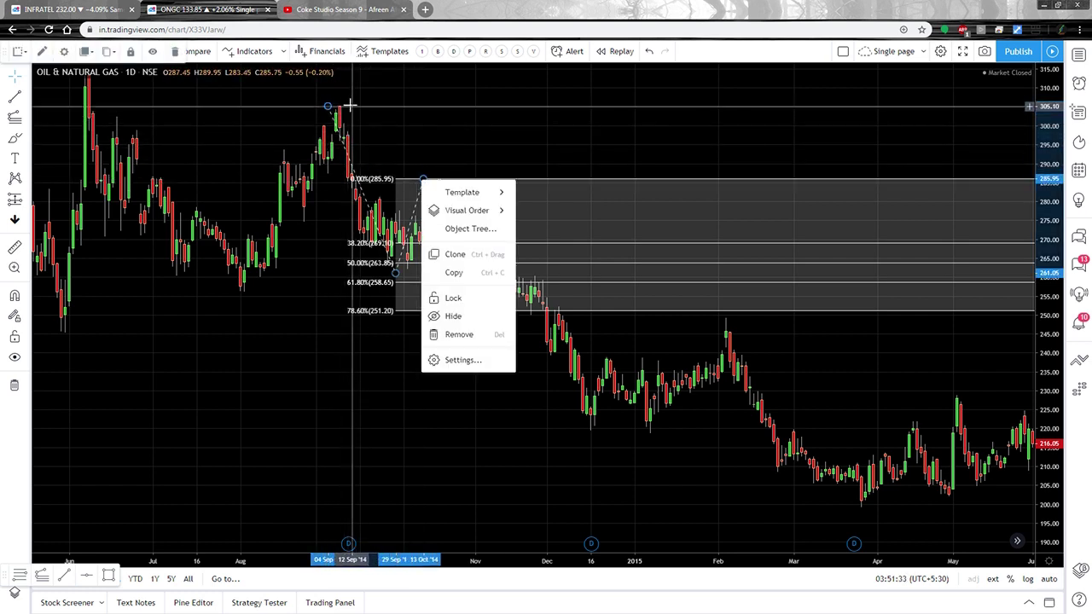
{"action": "mouse_move", "coordinate": [436, 220]}
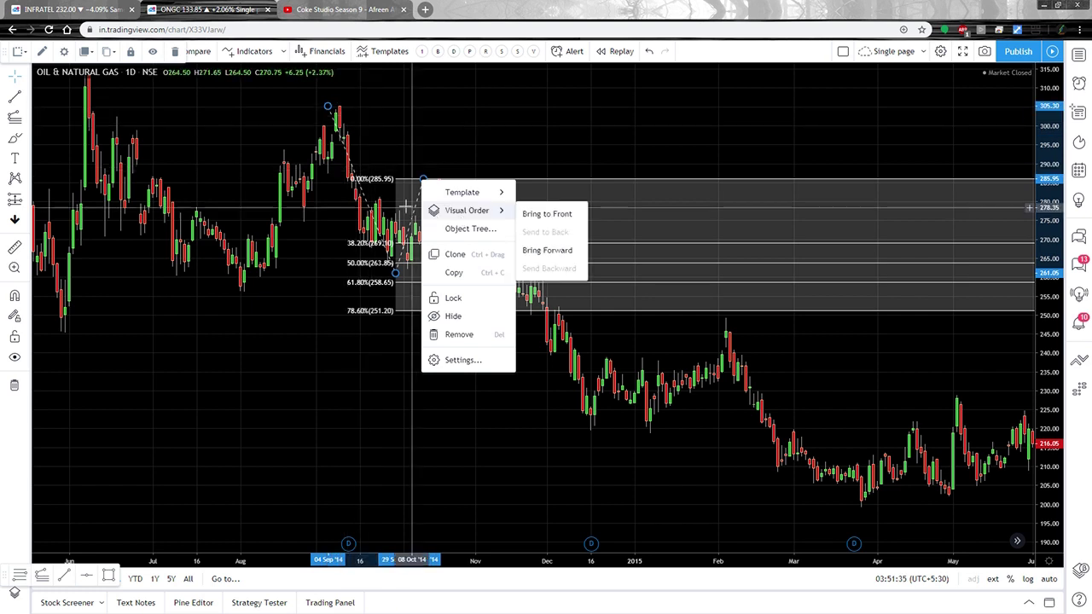
{"action": "mouse_move", "coordinate": [423, 185]}
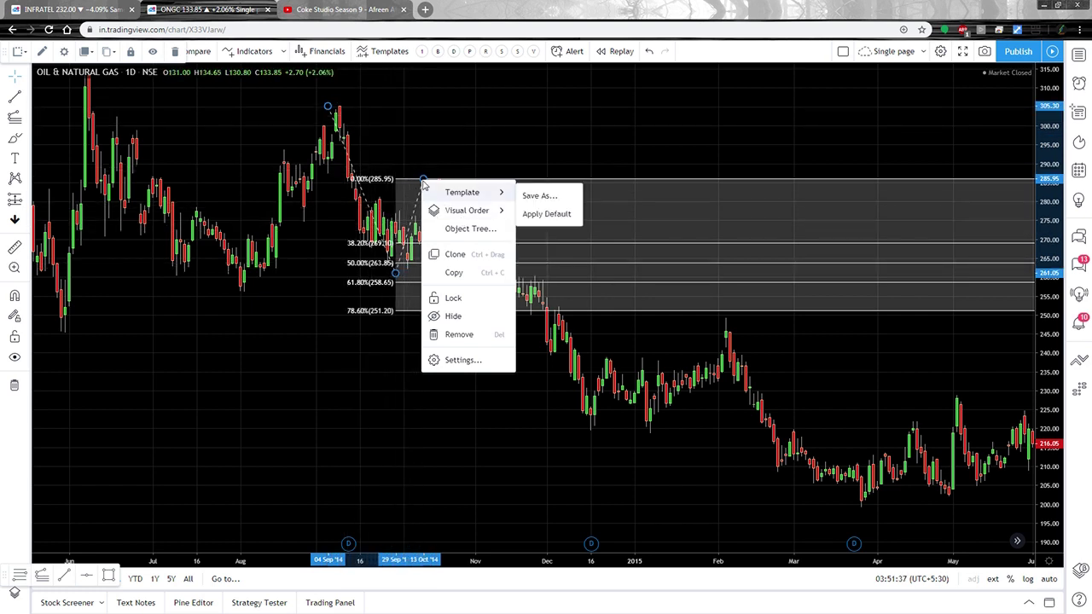
{"action": "left_click", "coordinate": [458, 334]}
Return the chart to the most recent 2019 candles and rescale the price axis to enlarge them.
{"action": "left_click_drag", "start_coordinate": [543, 373], "coordinate": [378, 366]}
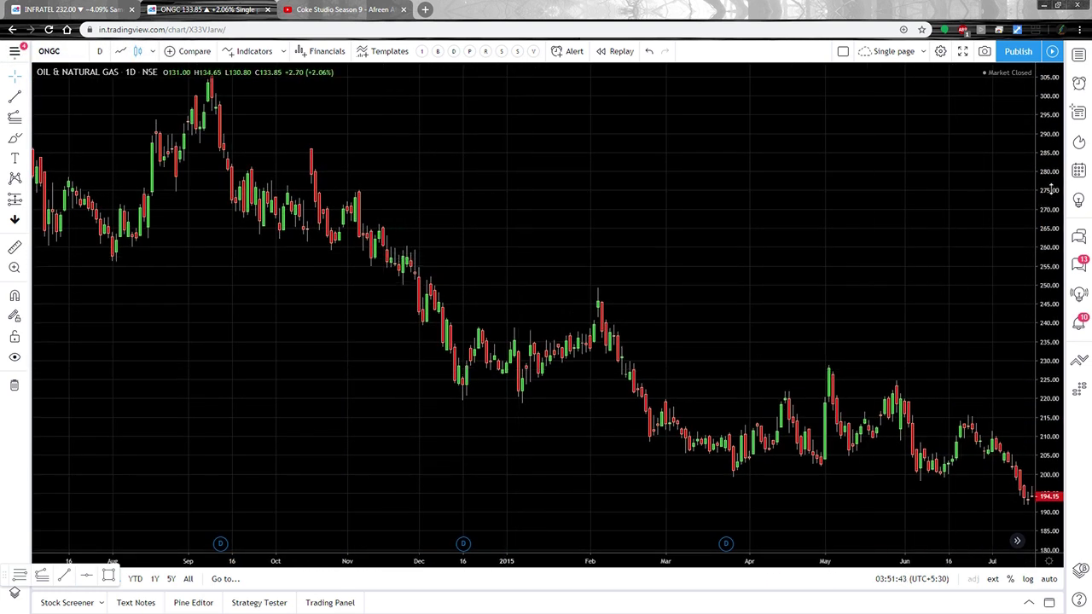
{"action": "left_click_drag", "start_coordinate": [1051, 190], "coordinate": [1051, 222]}
{"action": "left_click_drag", "start_coordinate": [882, 402], "coordinate": [581, 353]}
{"action": "left_click_drag", "start_coordinate": [880, 341], "coordinate": [358, 307]}
{"action": "left_click_drag", "start_coordinate": [861, 395], "coordinate": [351, 262]}
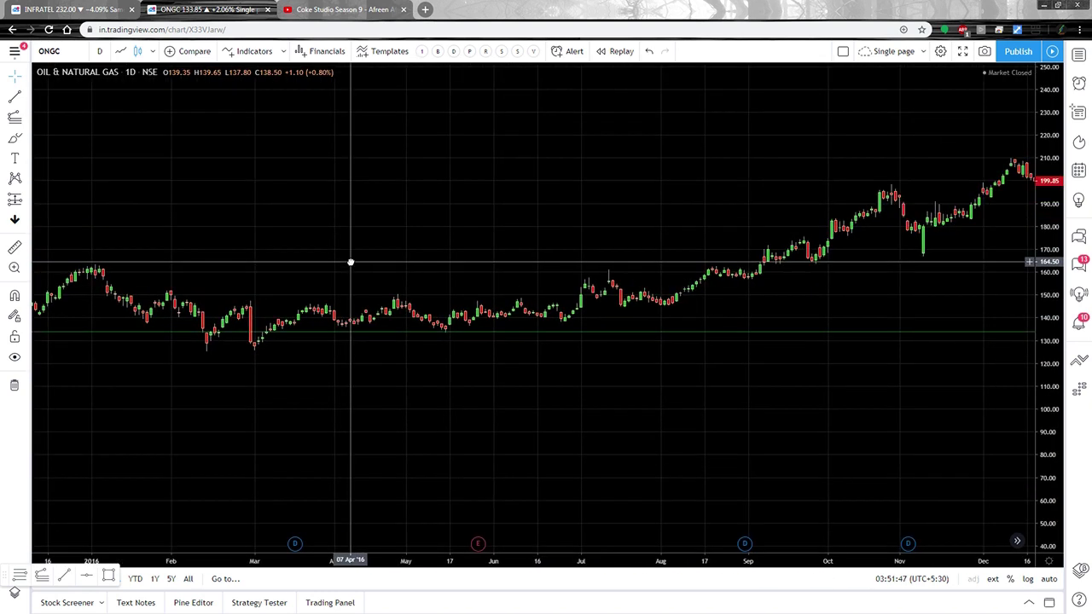
{"action": "left_click_drag", "start_coordinate": [939, 368], "coordinate": [316, 437]}
{"action": "left_click_drag", "start_coordinate": [911, 390], "coordinate": [509, 412]}
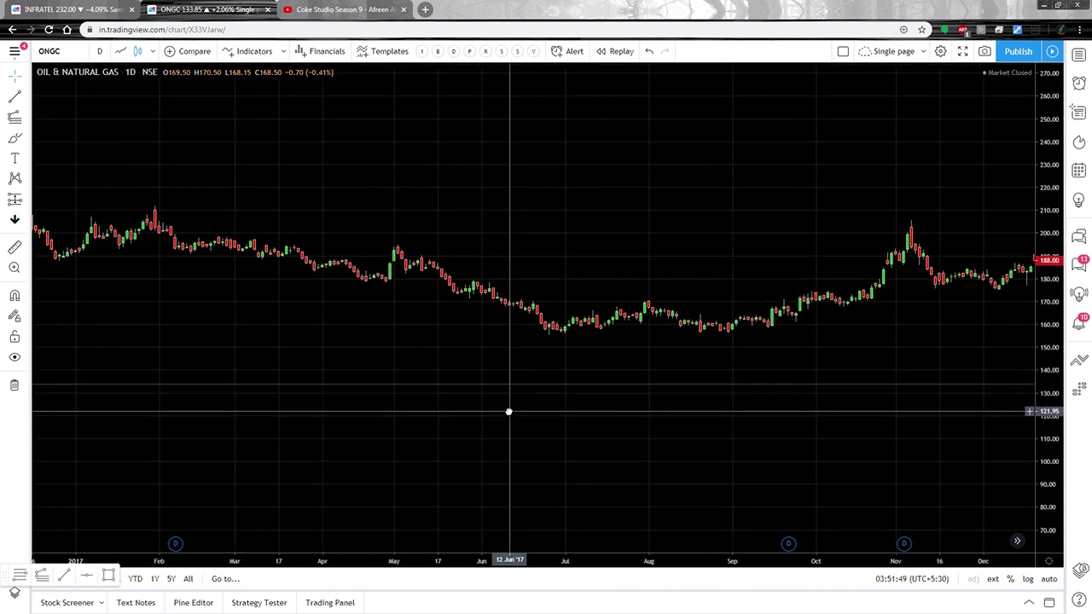
{"action": "left_click", "coordinate": [1017, 541]}
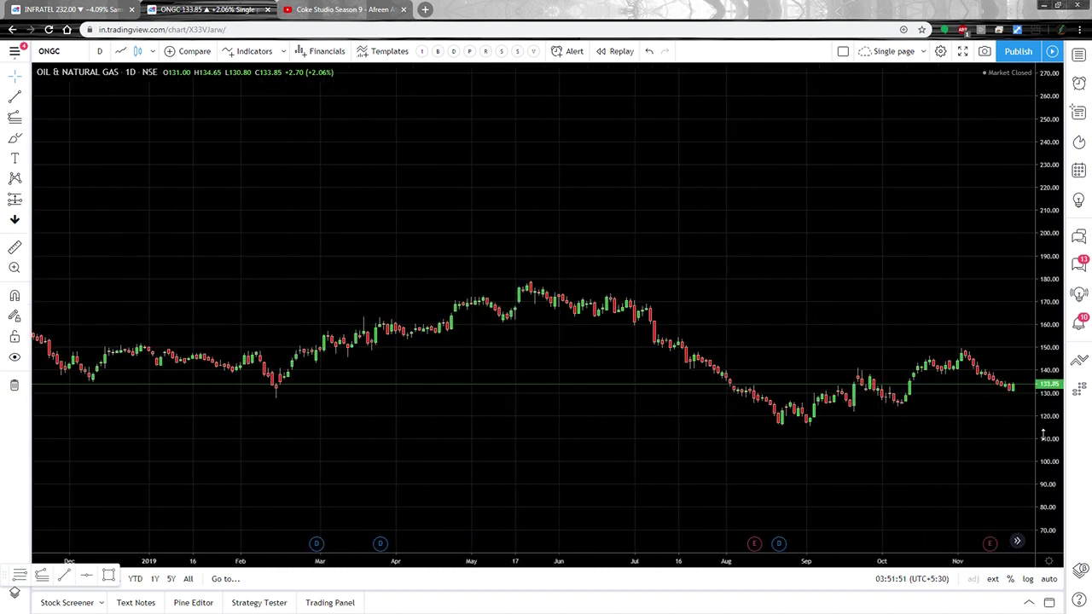
{"action": "left_click_drag", "start_coordinate": [1042, 401], "coordinate": [984, 319]}
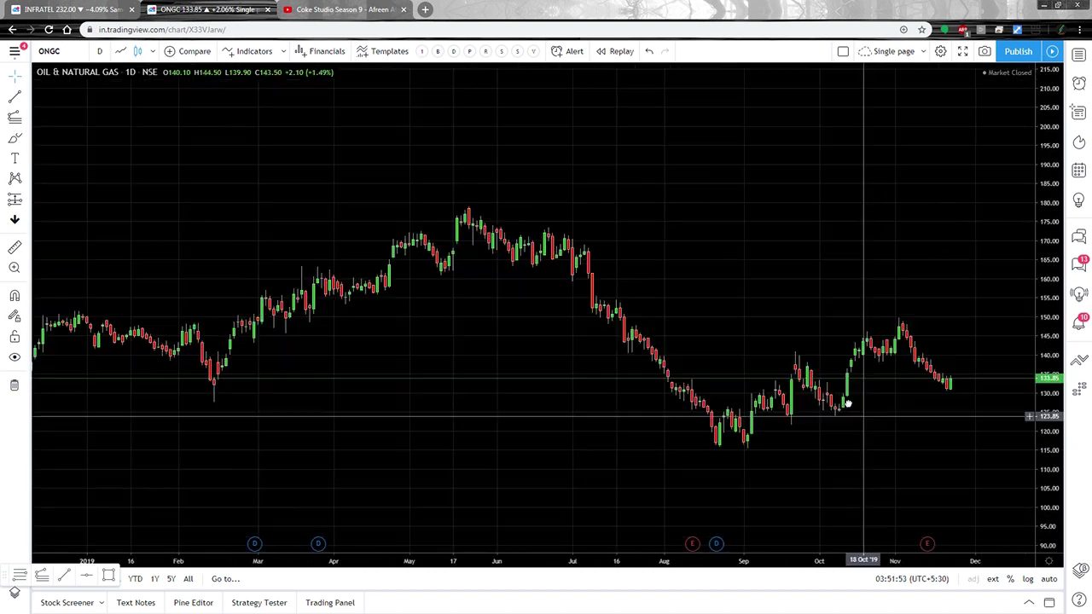
{"action": "left_click_drag", "start_coordinate": [917, 465], "coordinate": [787, 370]}
{"action": "left_click_drag", "start_coordinate": [1054, 385], "coordinate": [1053, 267]}
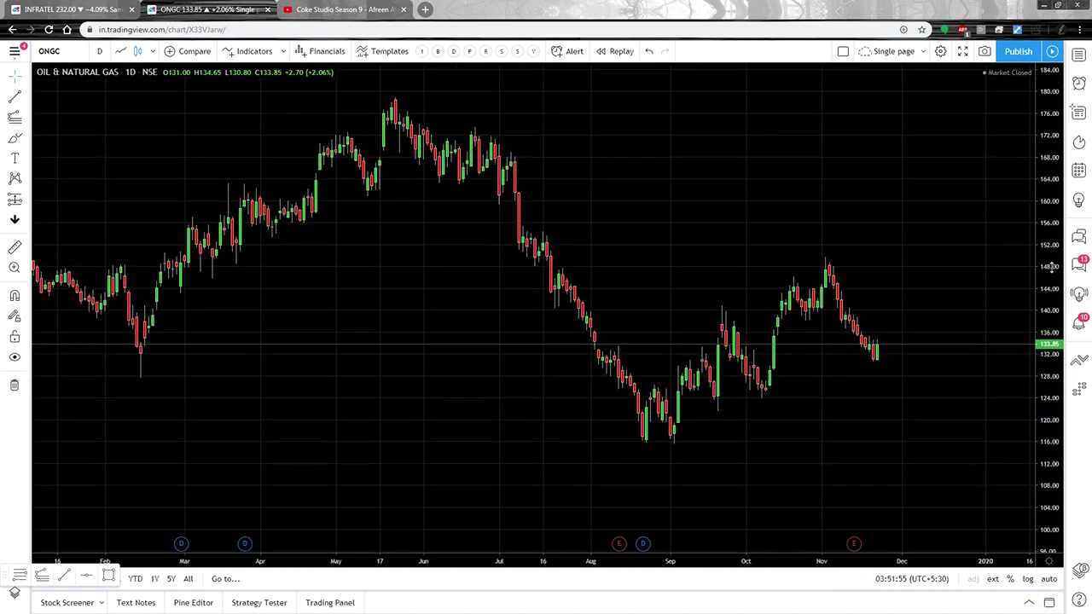